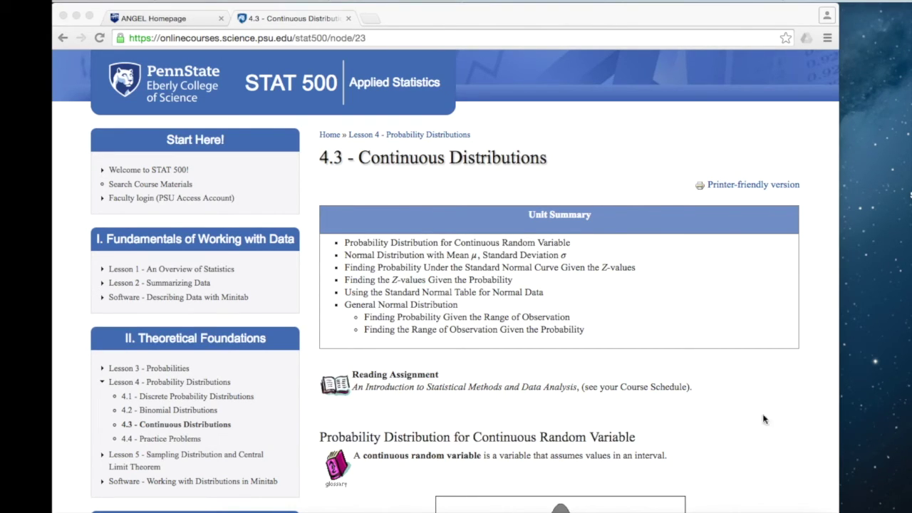
- Open webapps.psu.edu in a new browser tab, launch Minitab 17.2 and sign in with the account password
scroll(768, 440, "down", 5)
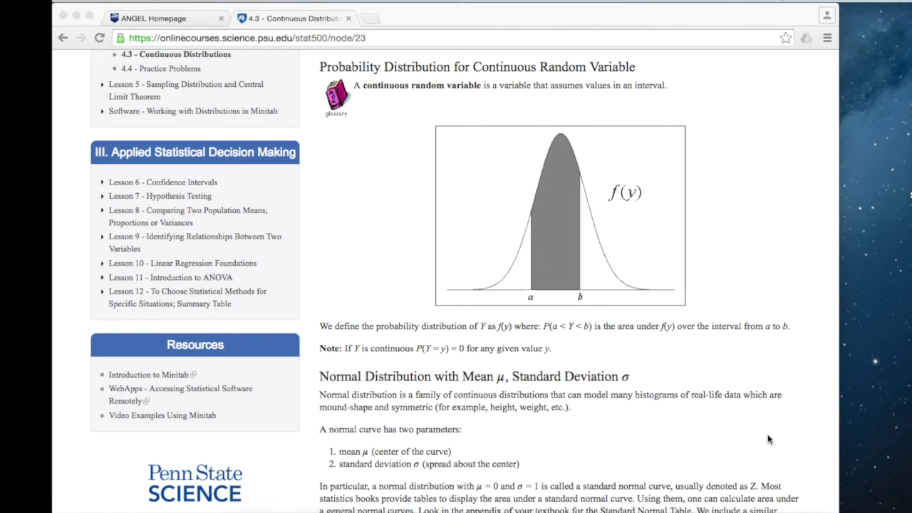
scroll(768, 440, "down", 8)
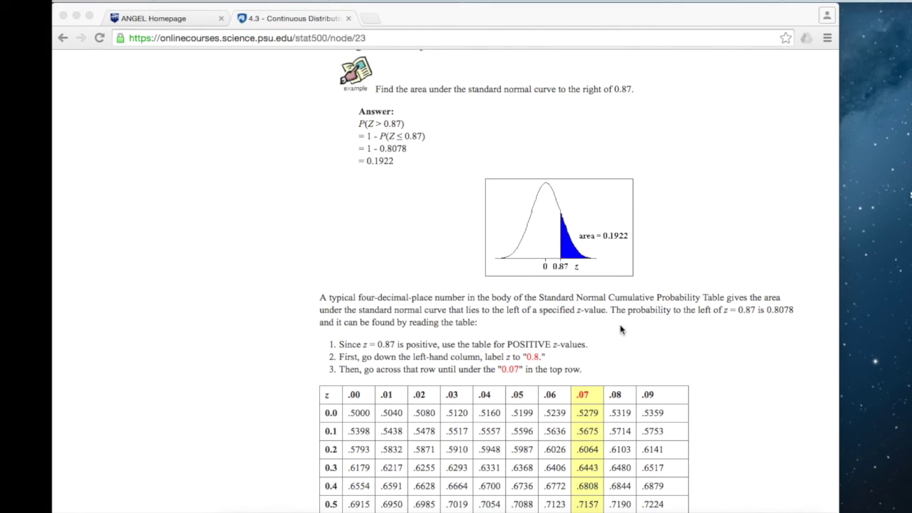
left_click(369, 24)
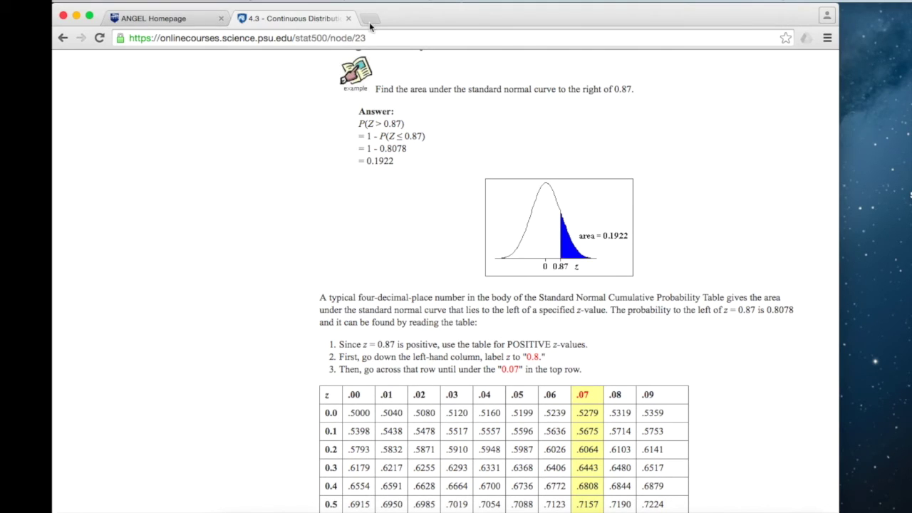
left_click(369, 22)
type("webapps.psu.edu")
key("Return")
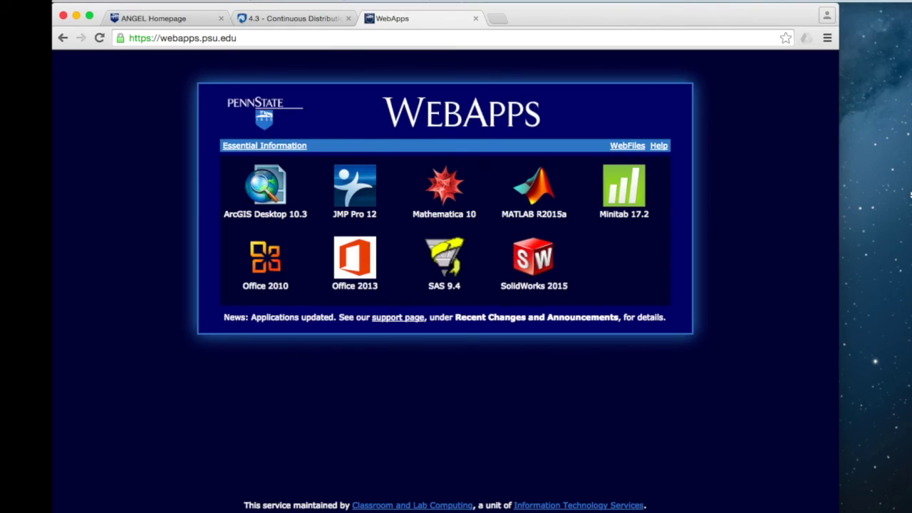
left_click(638, 191)
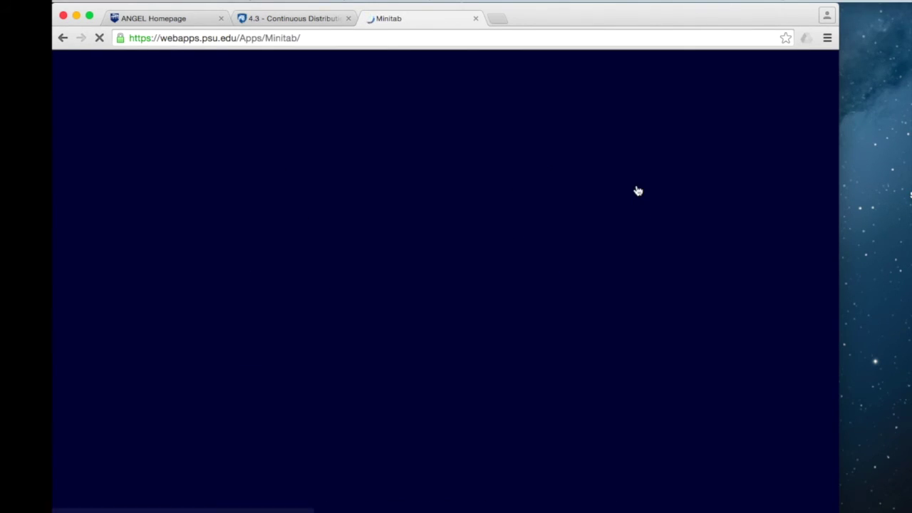
type("••••••••••")
key("Return")
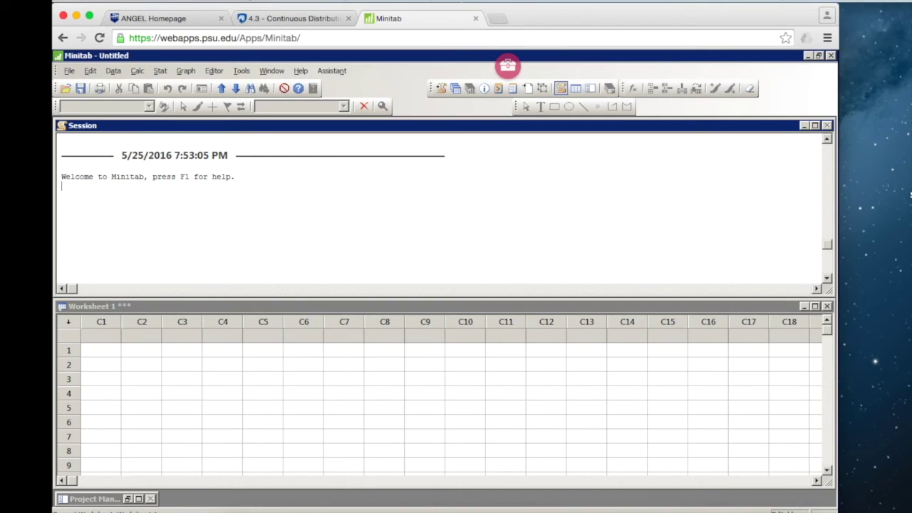
- Check the lesson's 0.87 right-tail example and start a probability distribution plot of type View Probability in Minitab
left_click(309, 19)
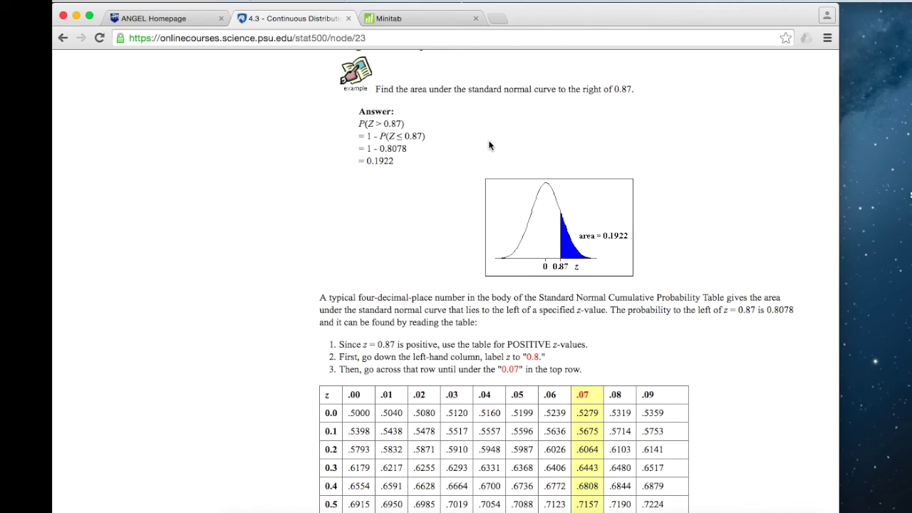
left_click(426, 20)
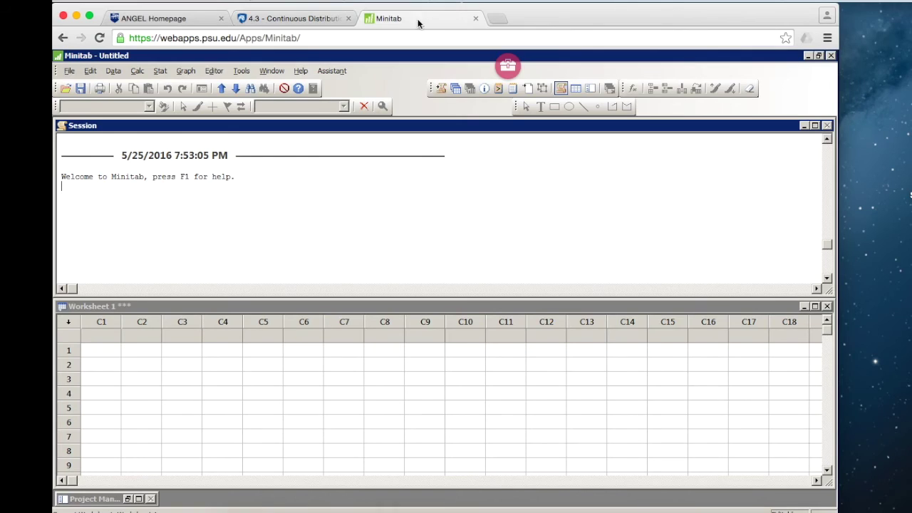
left_click(187, 71)
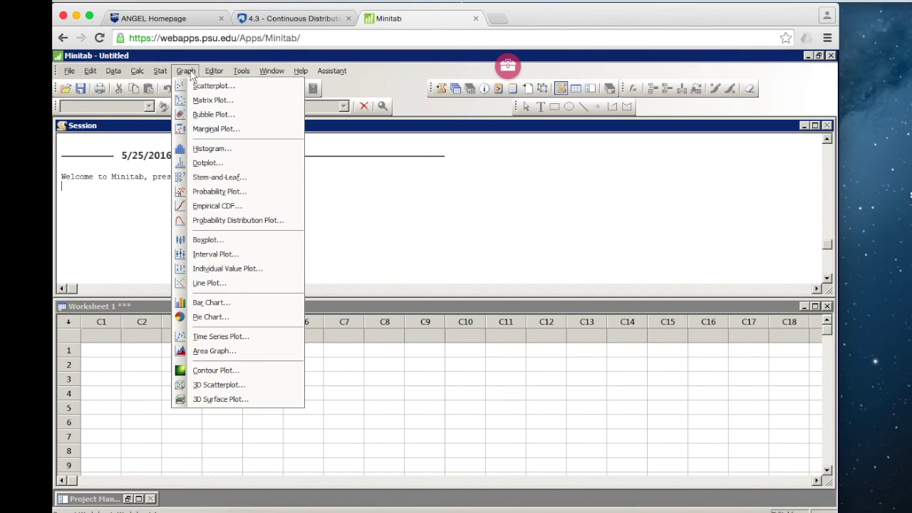
left_click(265, 221)
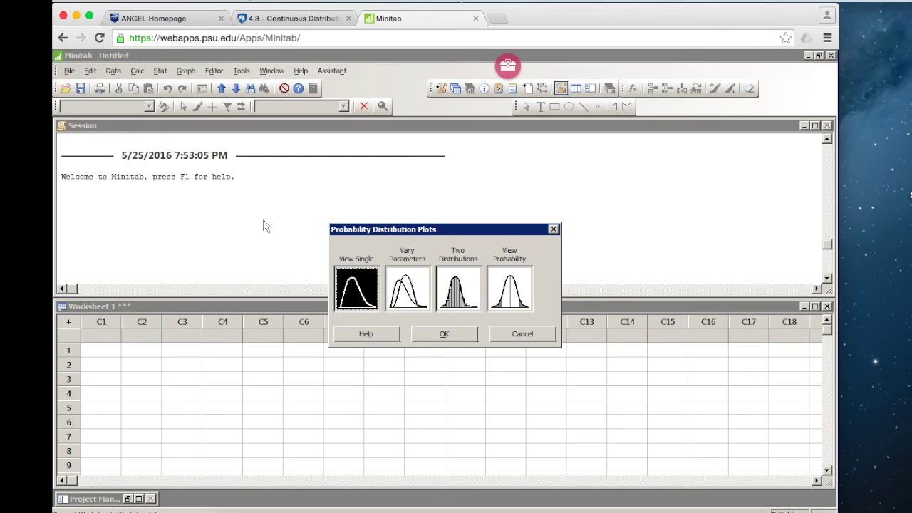
left_click(505, 281)
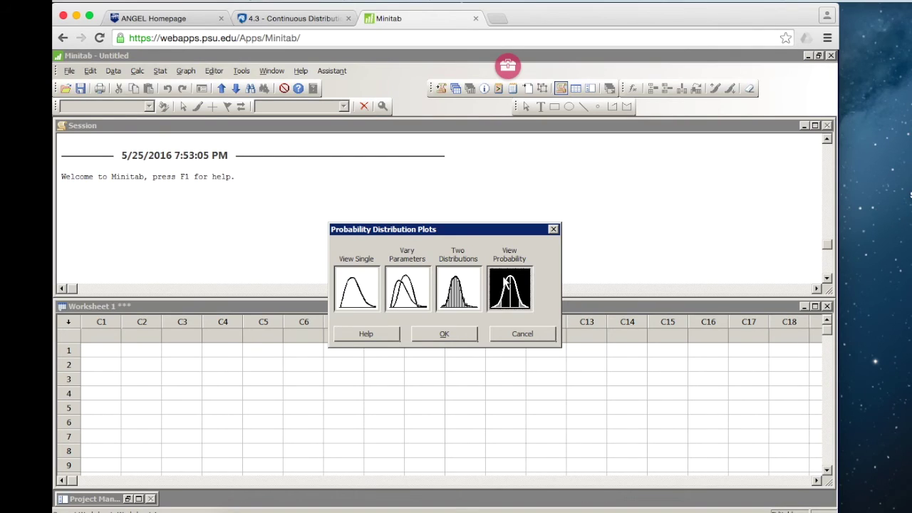
left_click(464, 335)
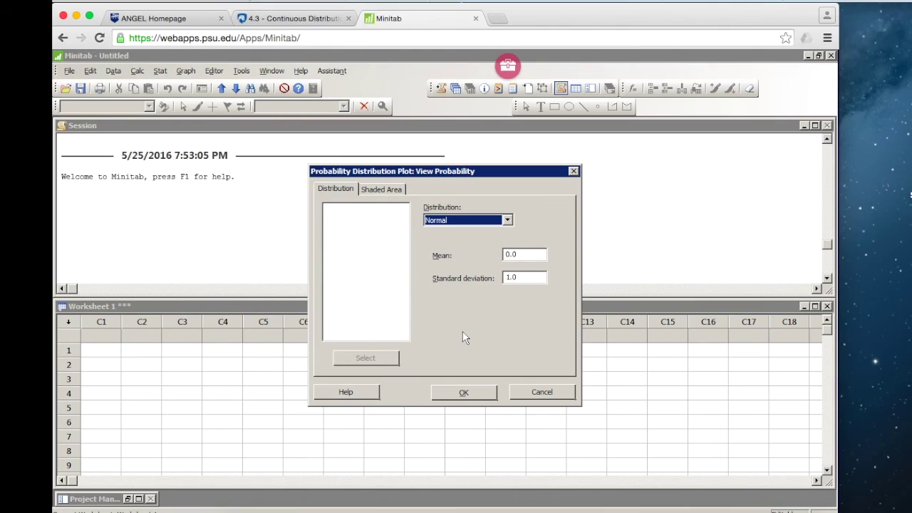
- Switch the plot's distribution to Binomial to view its parameters, and return it to Normal
left_click(508, 221)
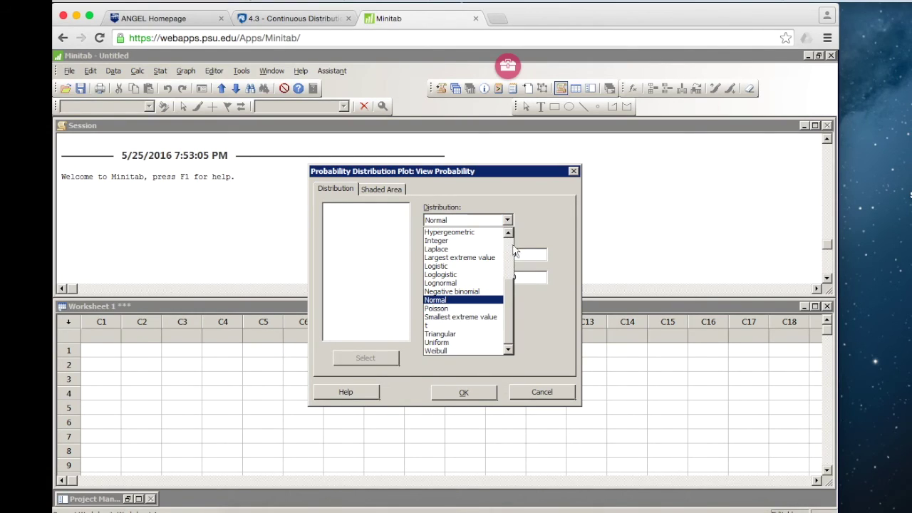
scroll(513, 252, "up", 3)
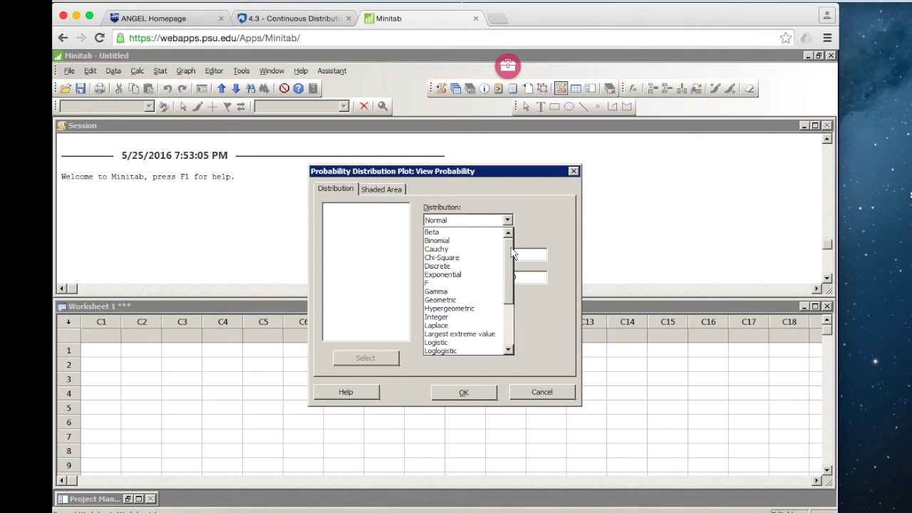
left_click(464, 241)
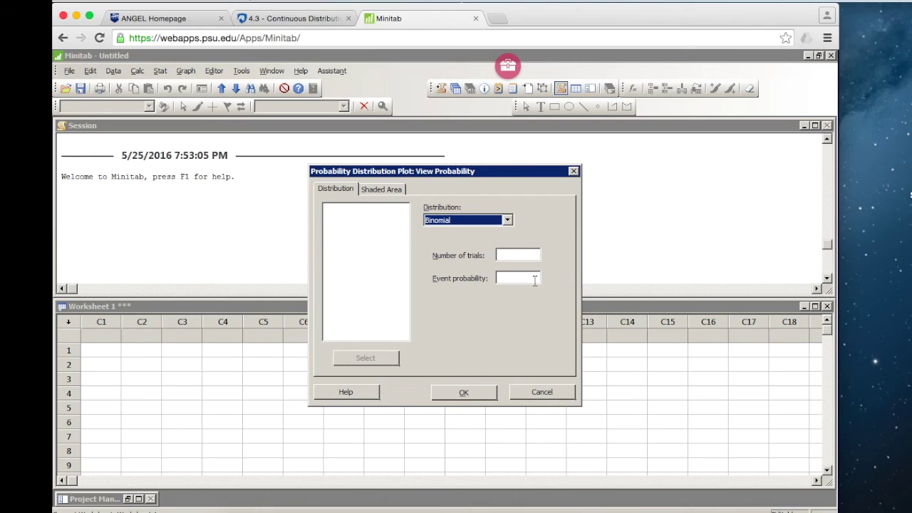
left_click(507, 221)
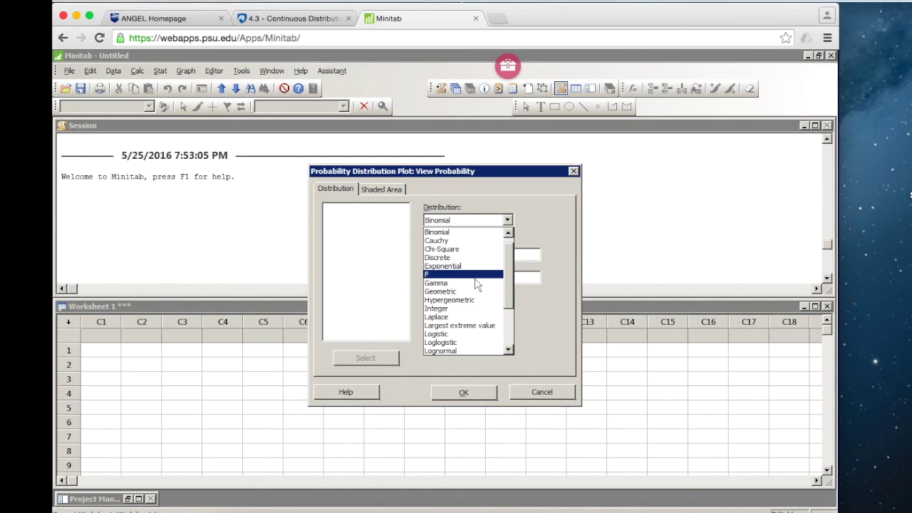
scroll(513, 279, "down", 3)
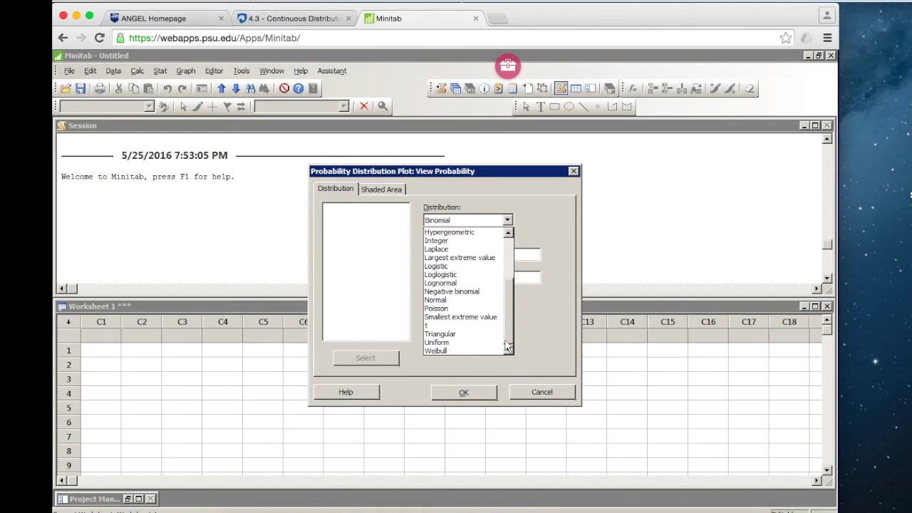
left_click(475, 300)
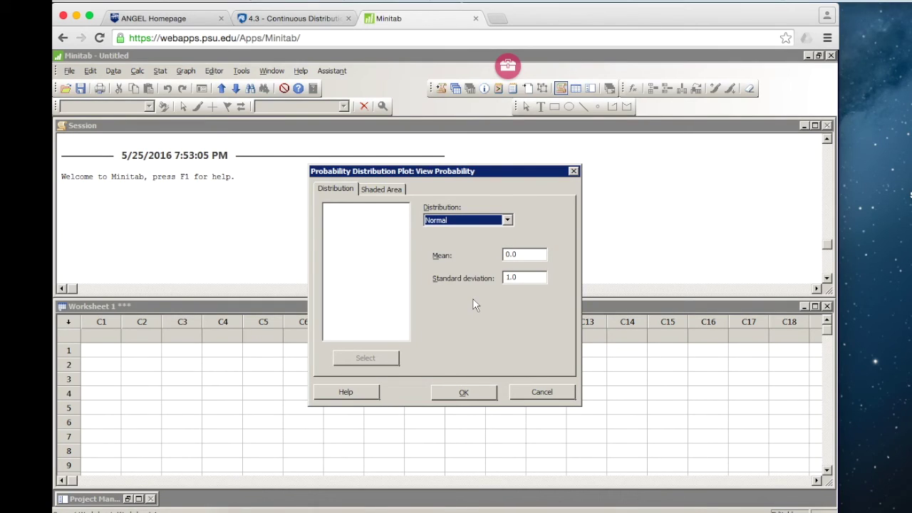
- Define the shaded area by X value as the right tail from 0.87 and generate the plot
left_click(398, 191)
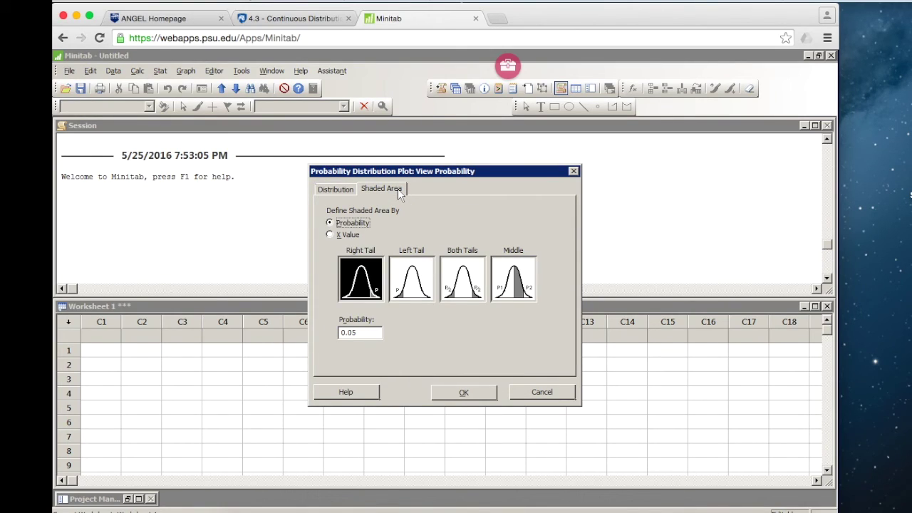
left_click(356, 238)
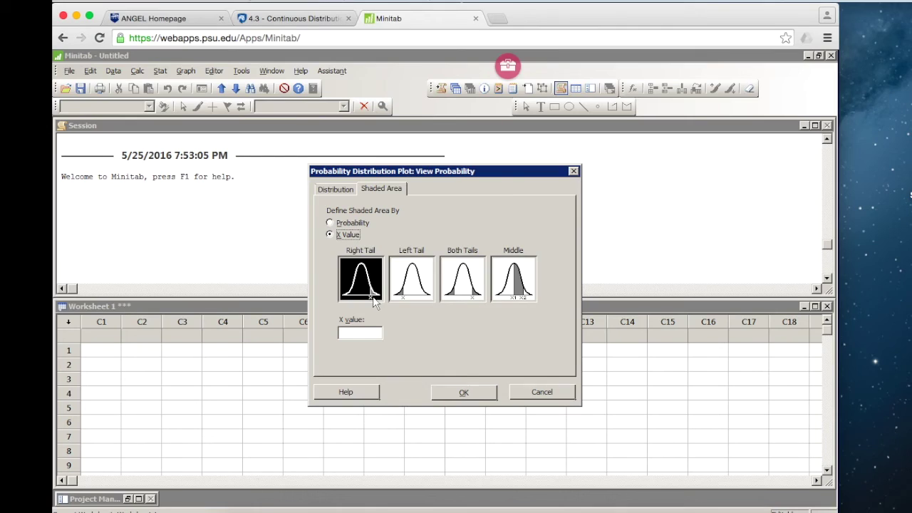
left_click(369, 332)
type("0.87")
left_click(459, 394)
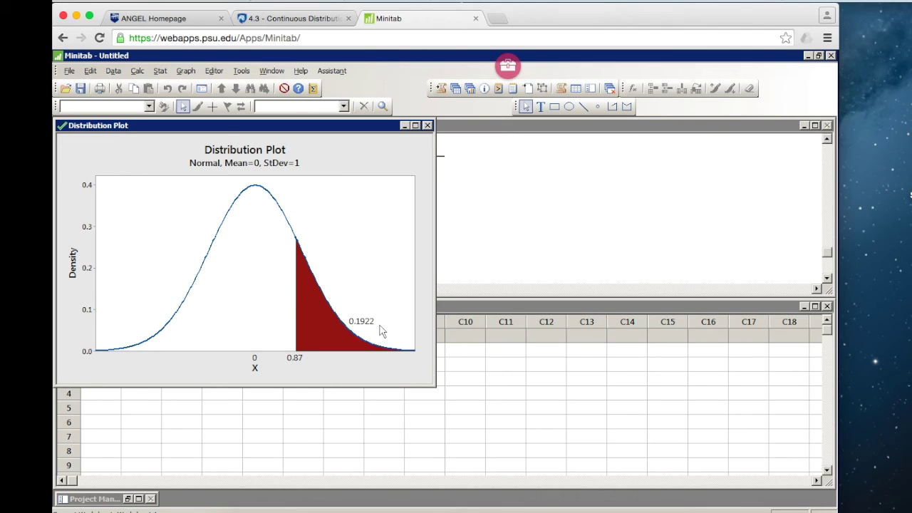
- Look up the lesson's example on the area between 2 and 3, and close the 0.87 plot in Minitab without saving it
left_click(305, 17)
scroll(651, 324, "down", 10)
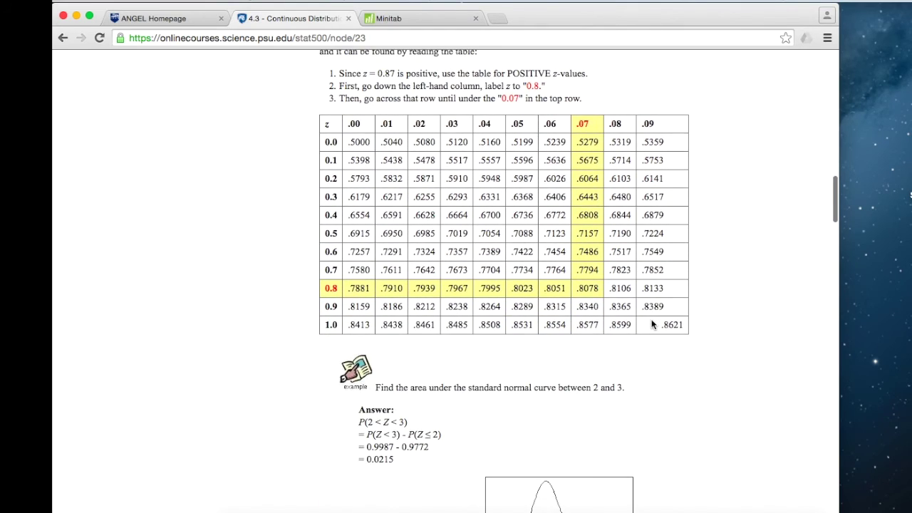
scroll(651, 324, "down", 2)
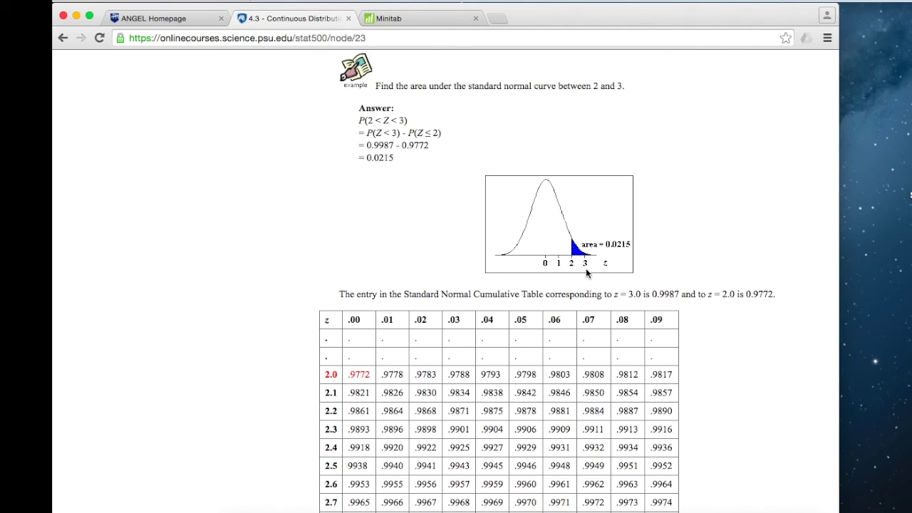
left_click(428, 19)
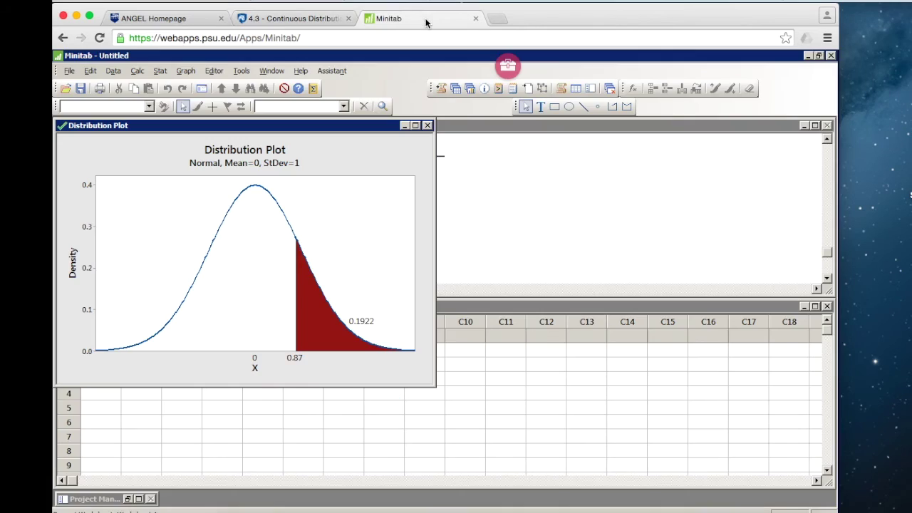
left_click(428, 125)
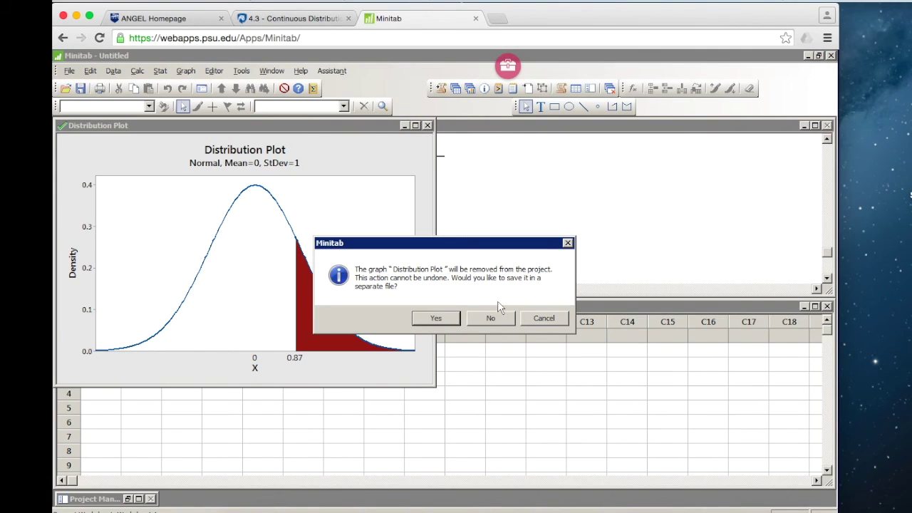
left_click(498, 318)
- Create a View Probability plot of the standard normal distribution with the middle area shaded between X values 2 and 3
left_click(185, 71)
left_click(262, 222)
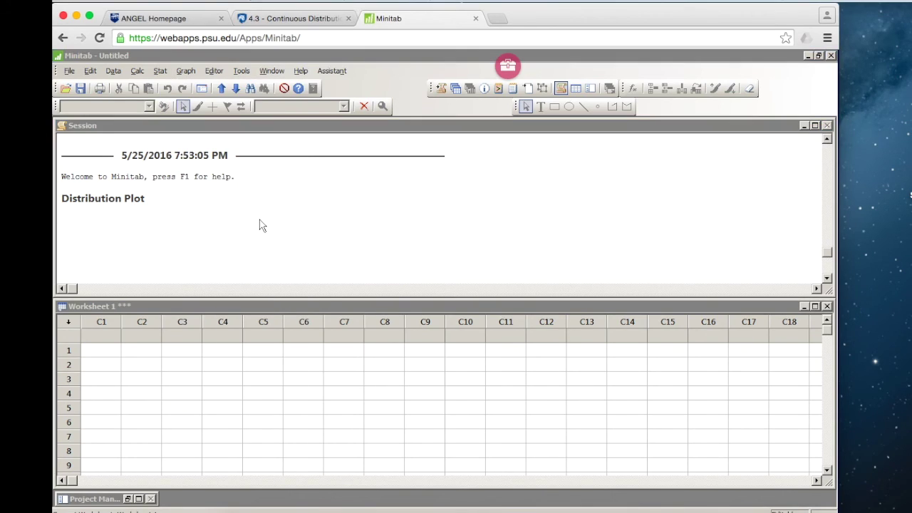
left_click(506, 292)
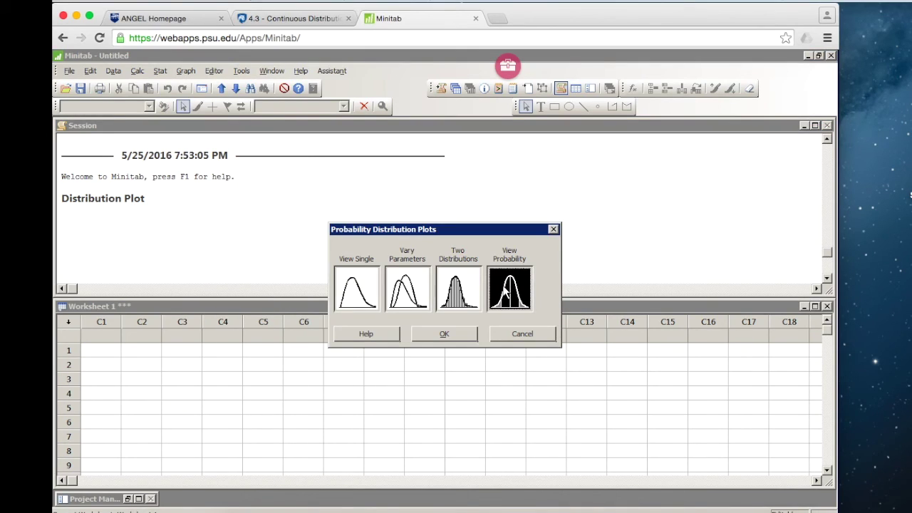
left_click(470, 334)
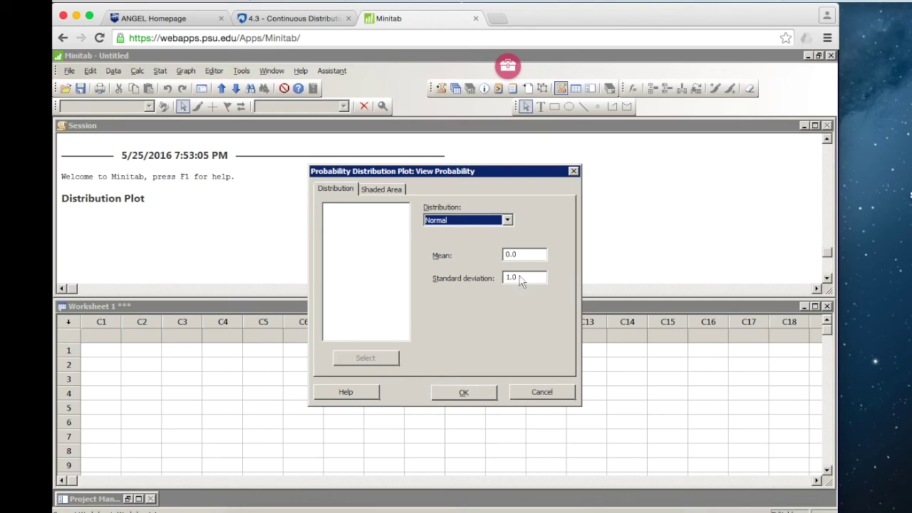
left_click(390, 189)
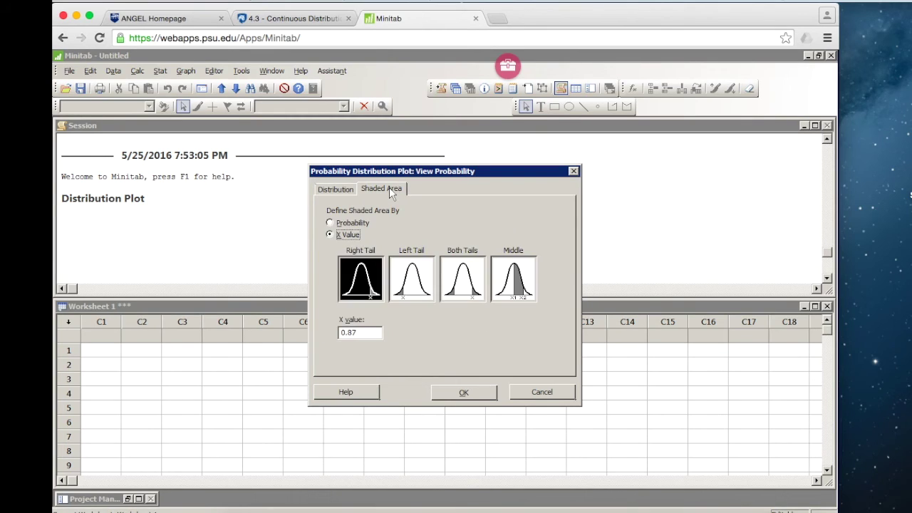
left_click(513, 280)
left_click_drag(367, 335, 312, 334)
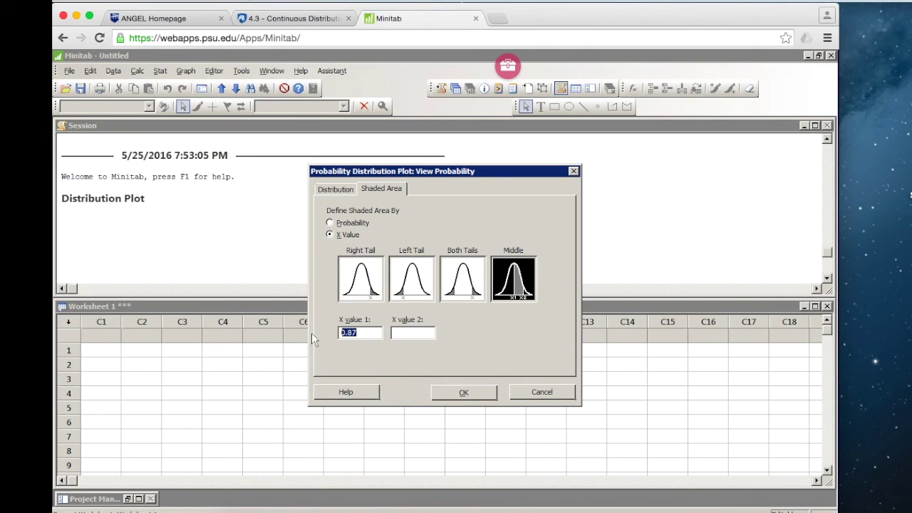
type("2")
left_click(406, 333)
type("3")
left_click(445, 392)
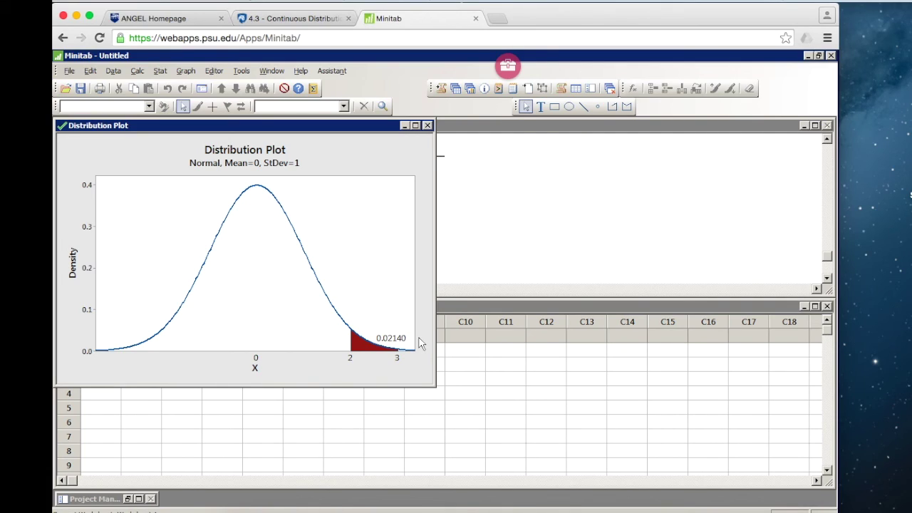
- Look up the lesson's 10th percentile example, and close the plot shaded between 2 and 3 in Minitab without saving it
left_click(307, 19)
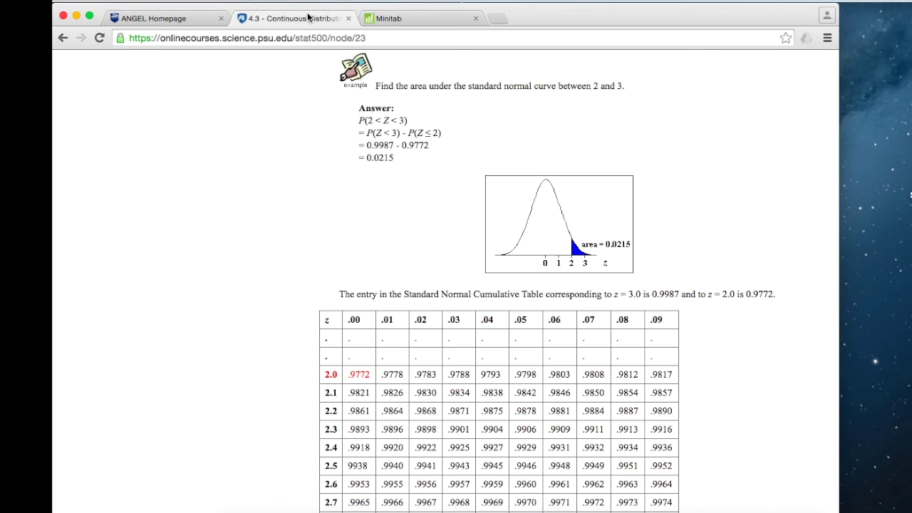
scroll(723, 314, "down", 10)
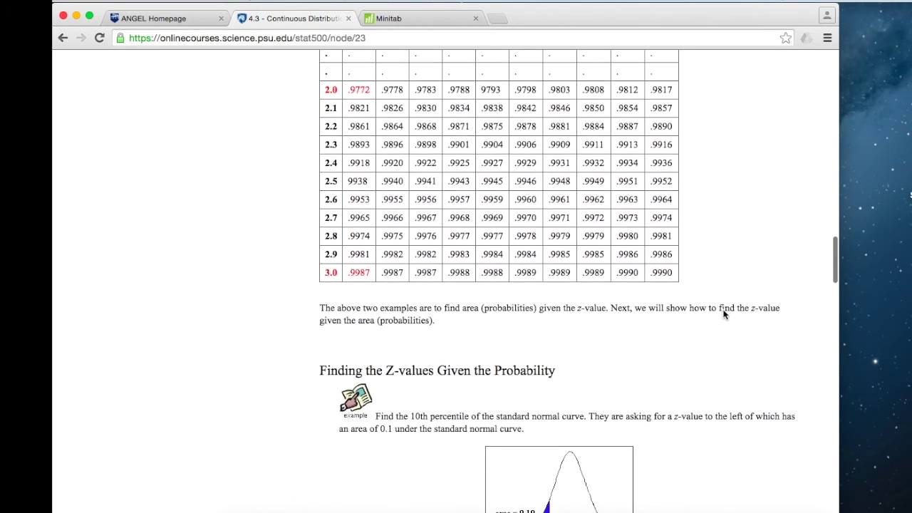
scroll(723, 315, "down", 1)
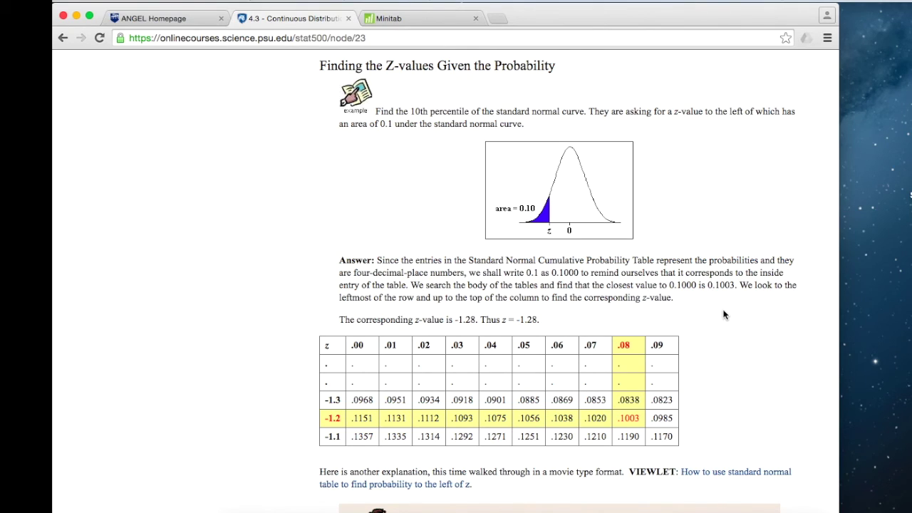
left_click(424, 21)
left_click(428, 125)
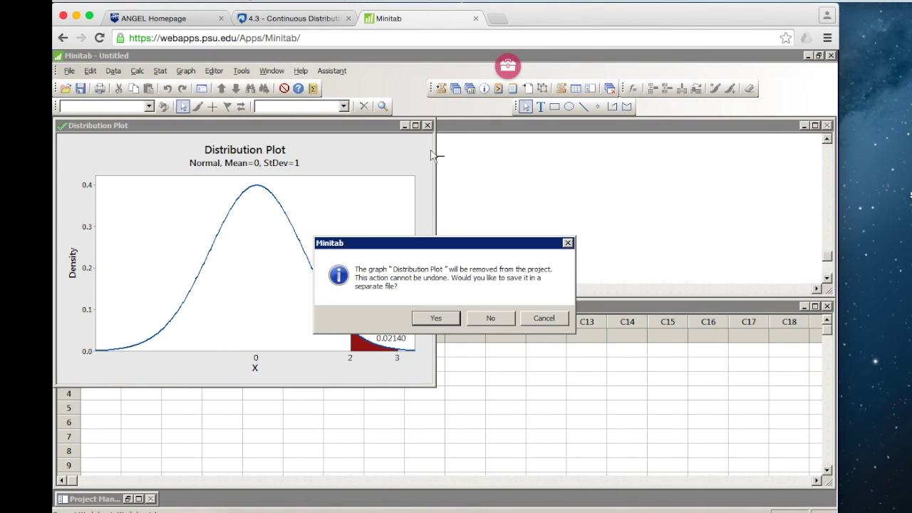
left_click(490, 319)
- Create a View Probability plot of the standard normal distribution with the left tail shaded by a probability of 0.10
left_click(186, 71)
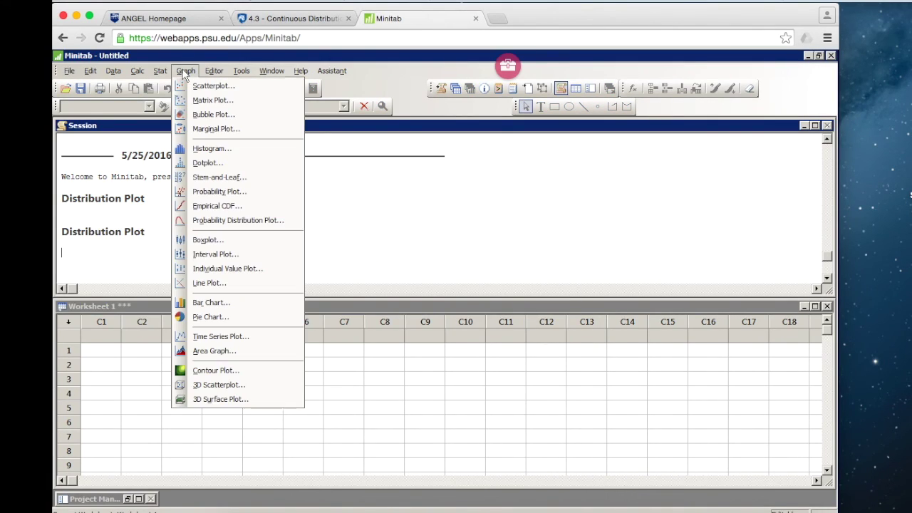
left_click(232, 221)
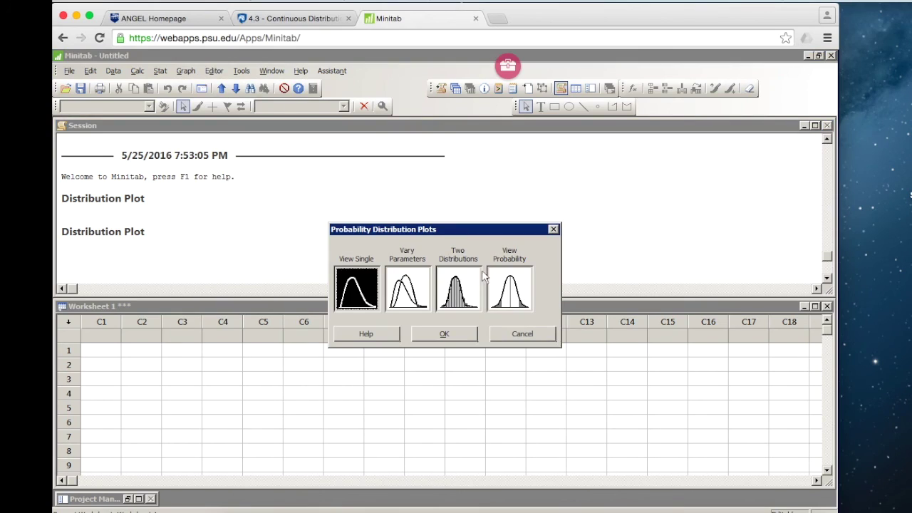
left_click(513, 287)
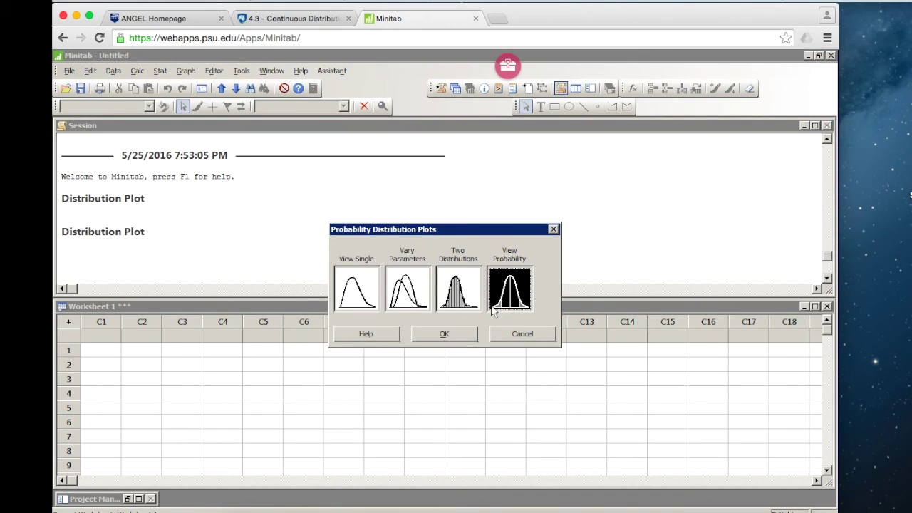
left_click(458, 334)
left_click(383, 189)
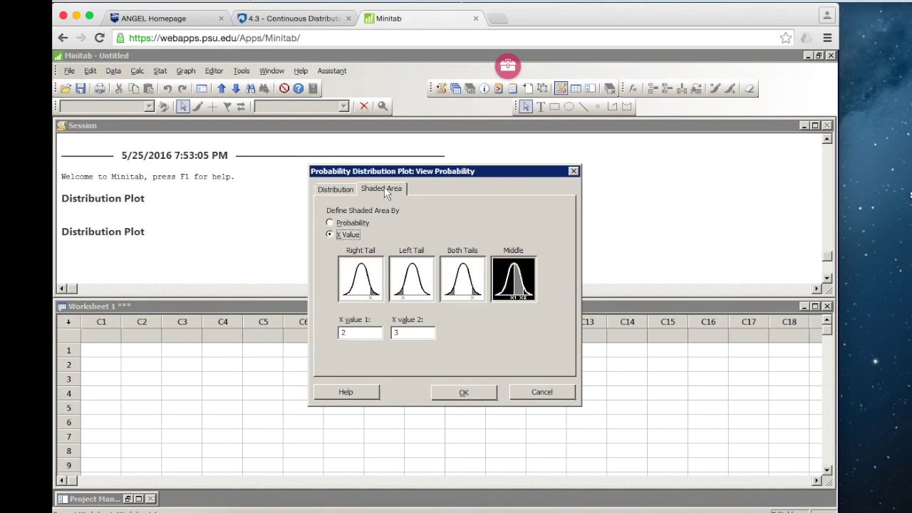
left_click(362, 222)
left_click(365, 333)
key("BackSpace")
key("BackSpace")
type("10")
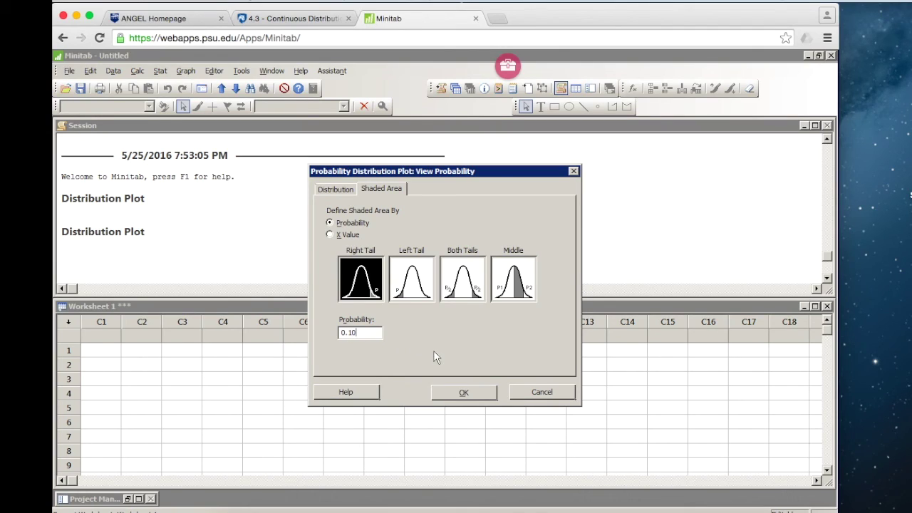
left_click(425, 295)
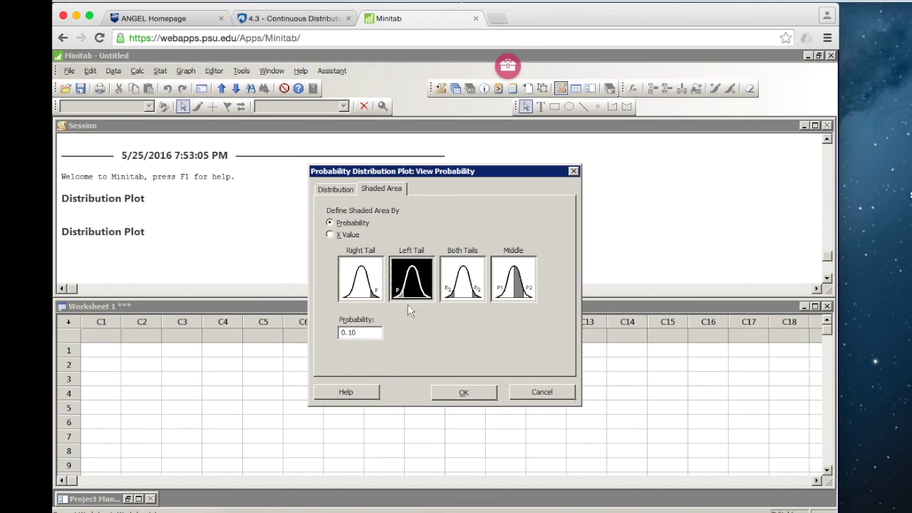
left_click(458, 393)
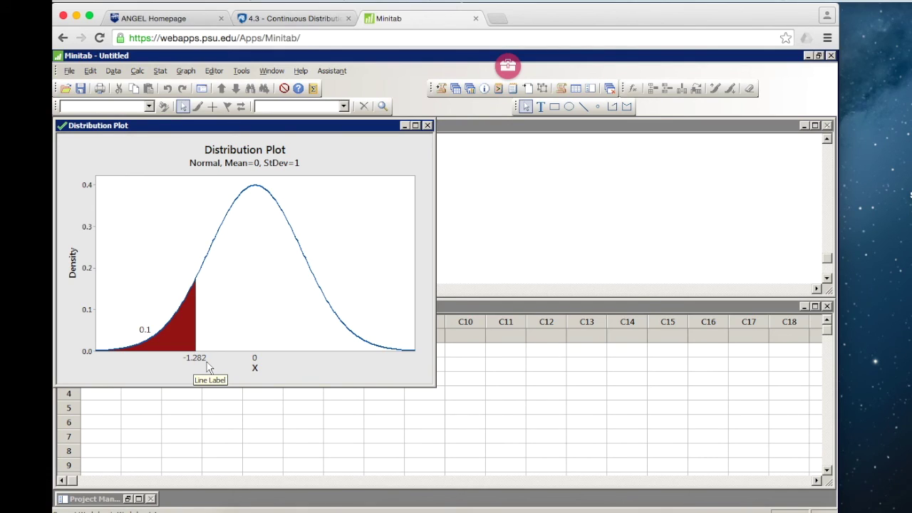
- Read the lesson's Weights of 10-year old Girls example, and close the 0.10 left-tail plot in Minitab without saving it
left_click(305, 18)
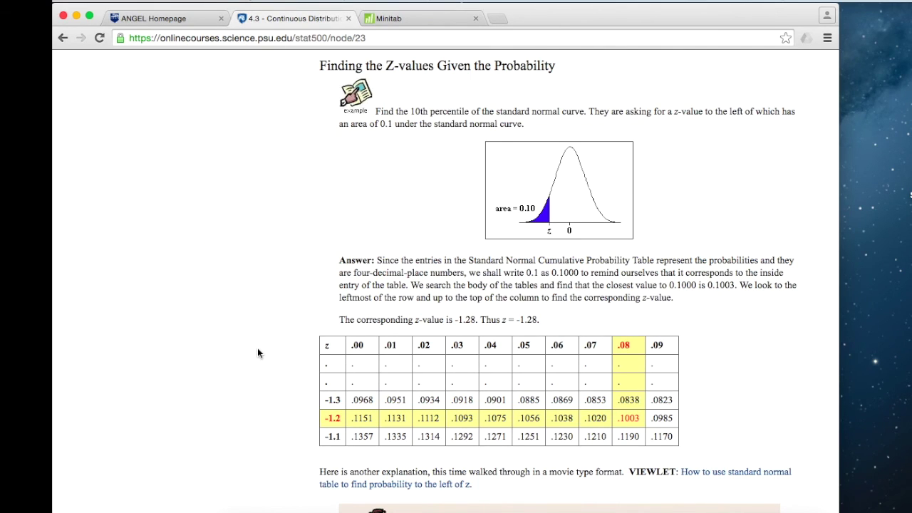
scroll(257, 349, "down", 10)
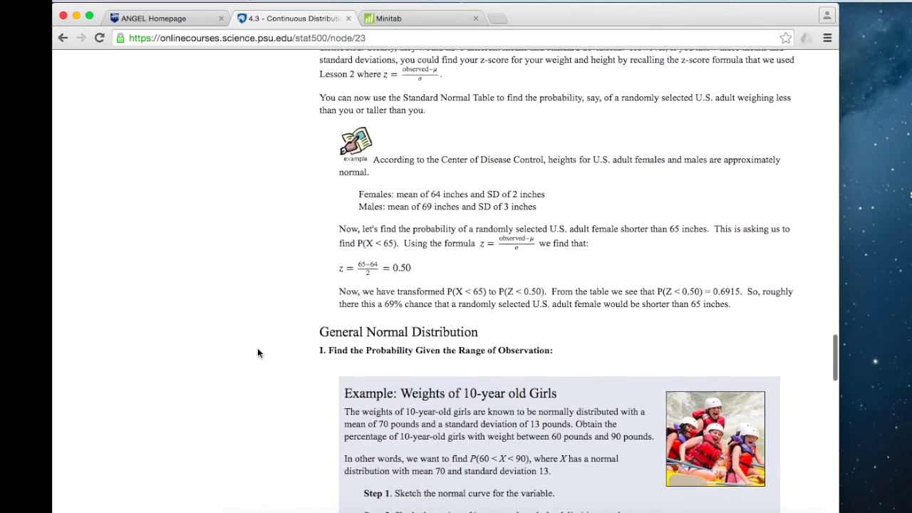
scroll(257, 349, "down", 4)
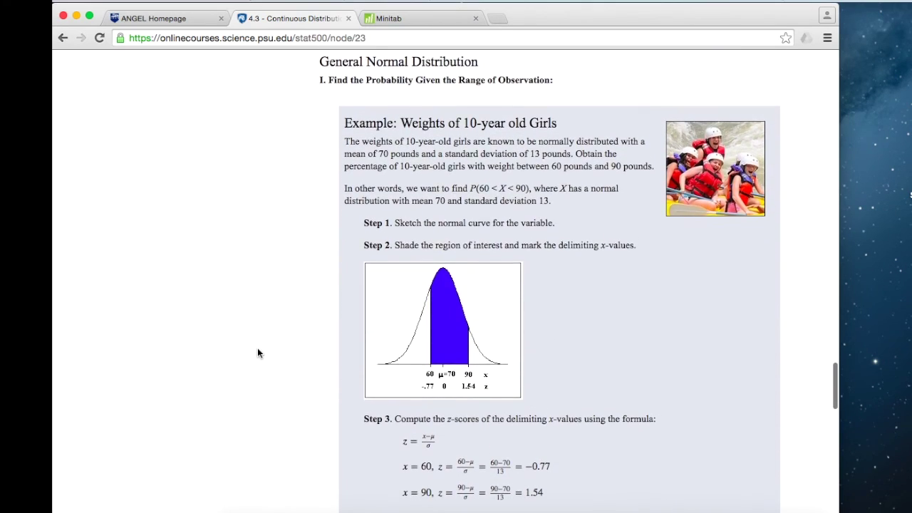
scroll(258, 352, "down", 1)
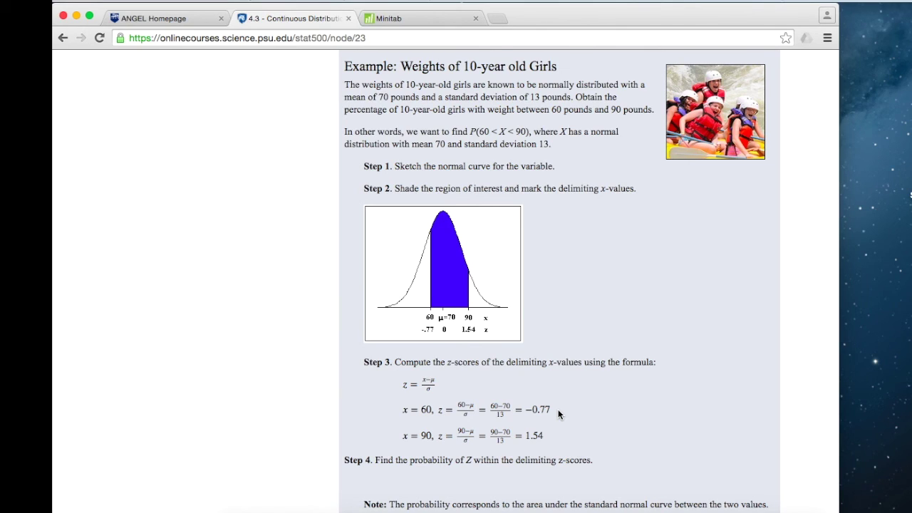
left_click(424, 15)
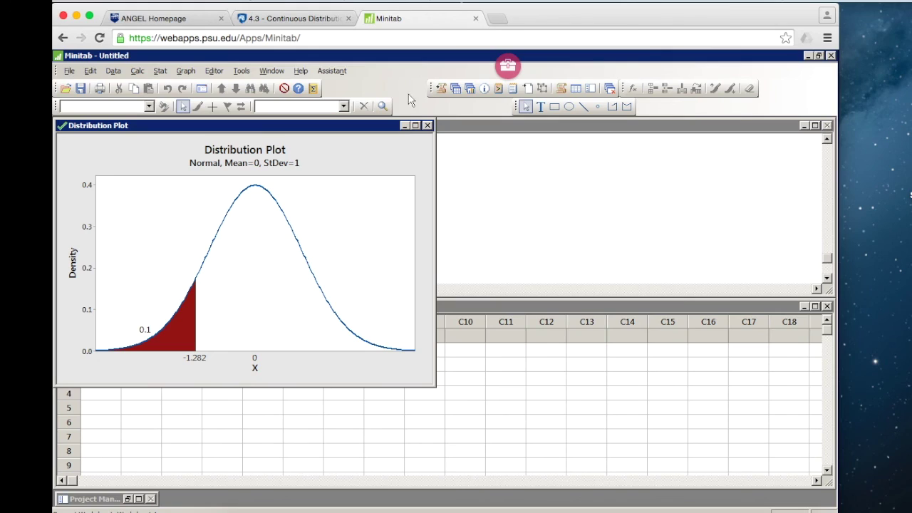
left_click(428, 126)
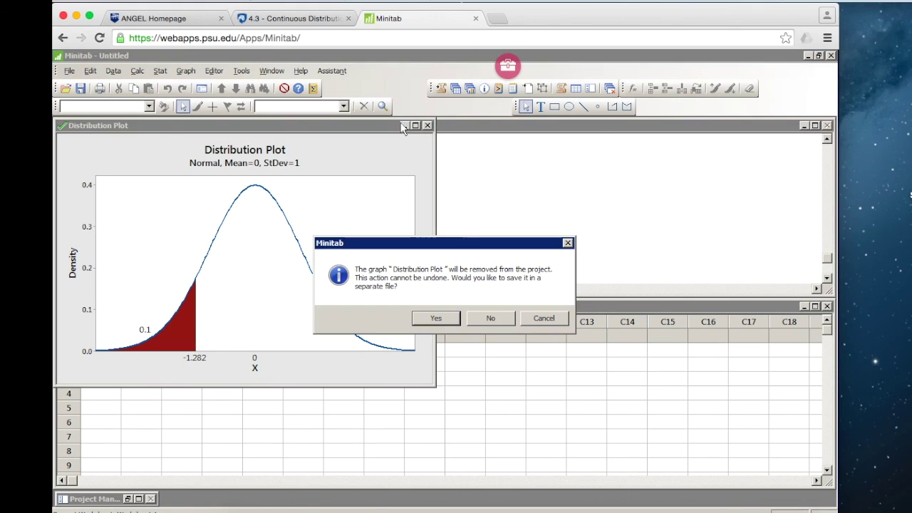
left_click(487, 319)
- Start a View Probability distribution plot and set the normal distribution's mean to 70 and standard deviation to 13
left_click(186, 71)
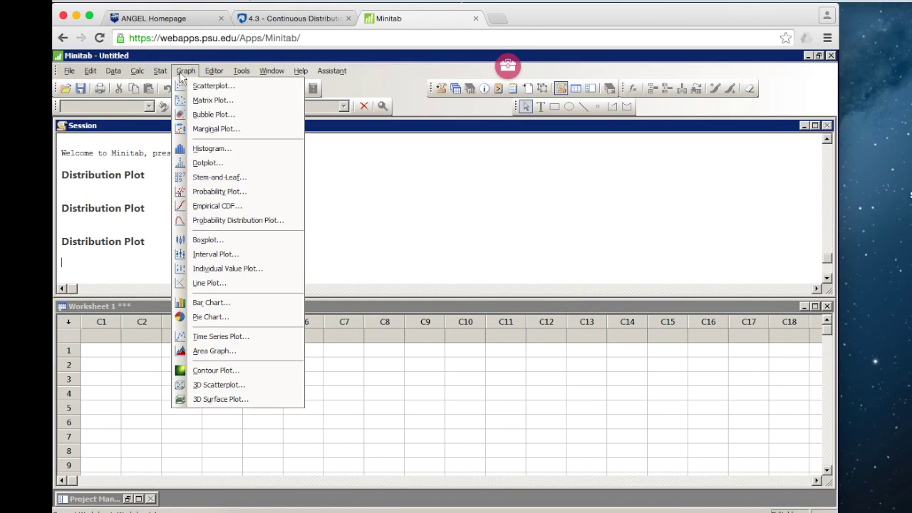
left_click(238, 222)
left_click(500, 291)
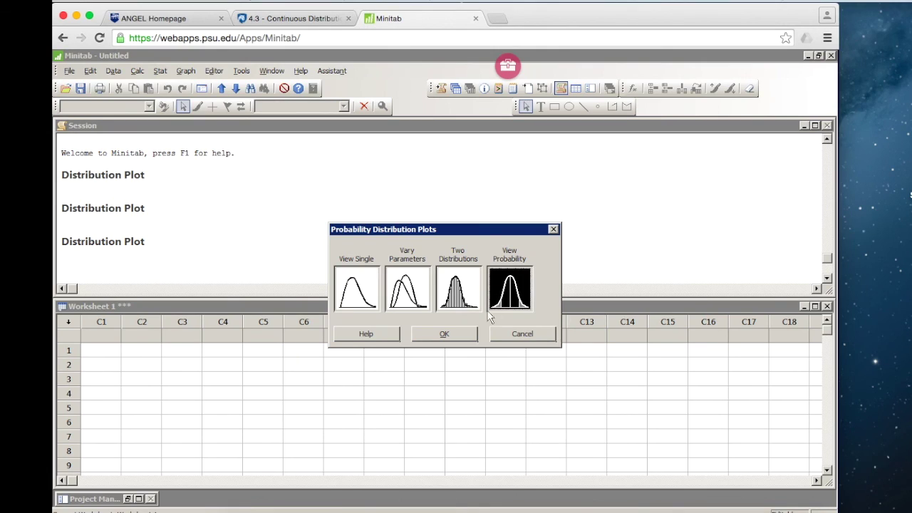
left_click(467, 337)
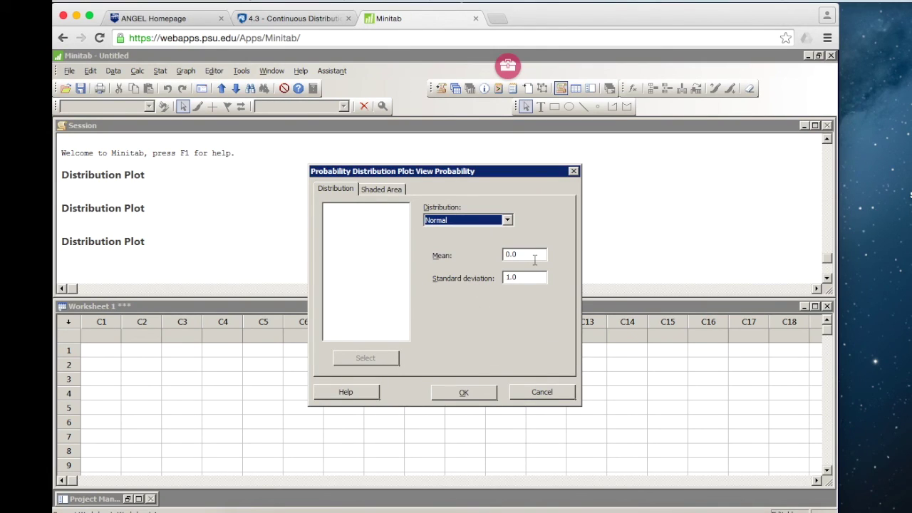
key("Tab")
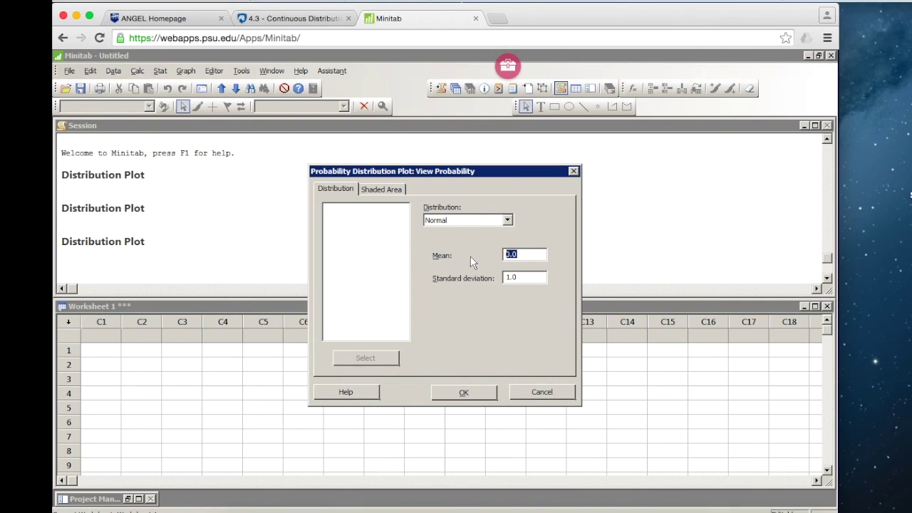
type("70")
key("Tab")
type("13")
- Check the weight limits in the lesson, then shade the middle area between X values 60 and 90 and generate the plot
left_click(308, 22)
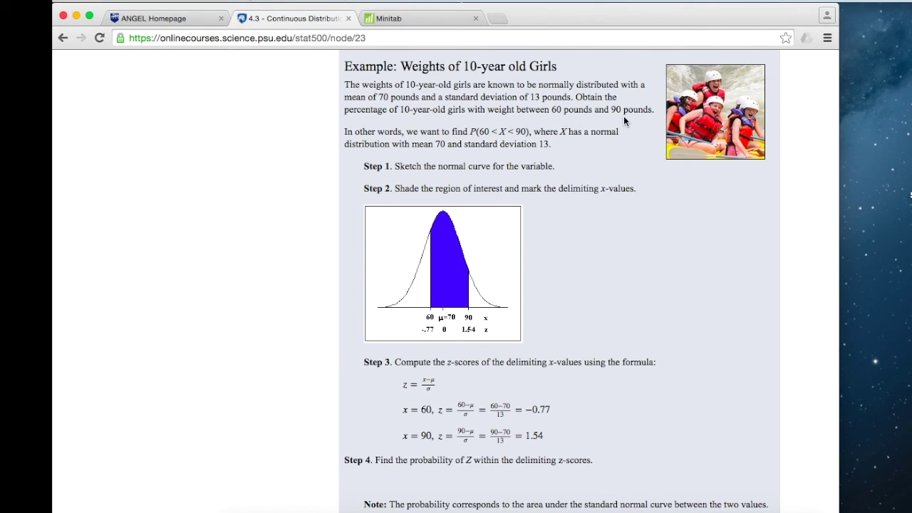
left_click(446, 20)
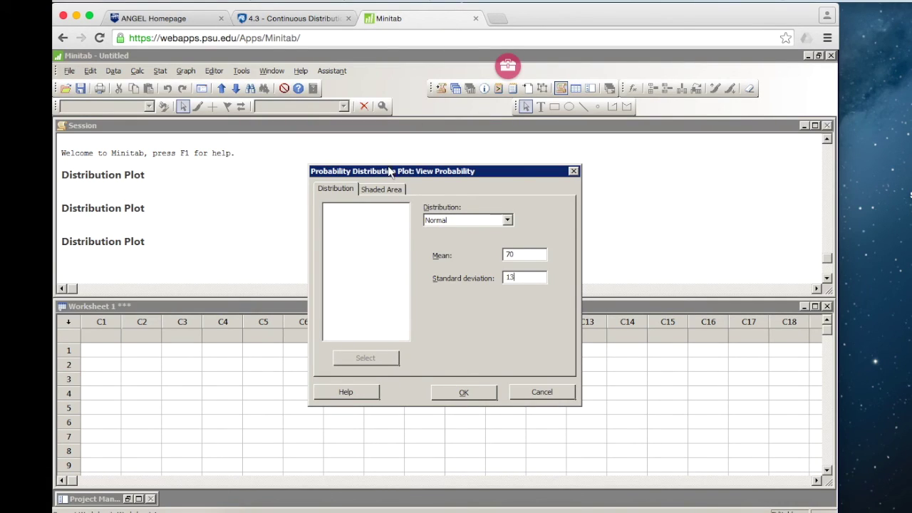
left_click(385, 190)
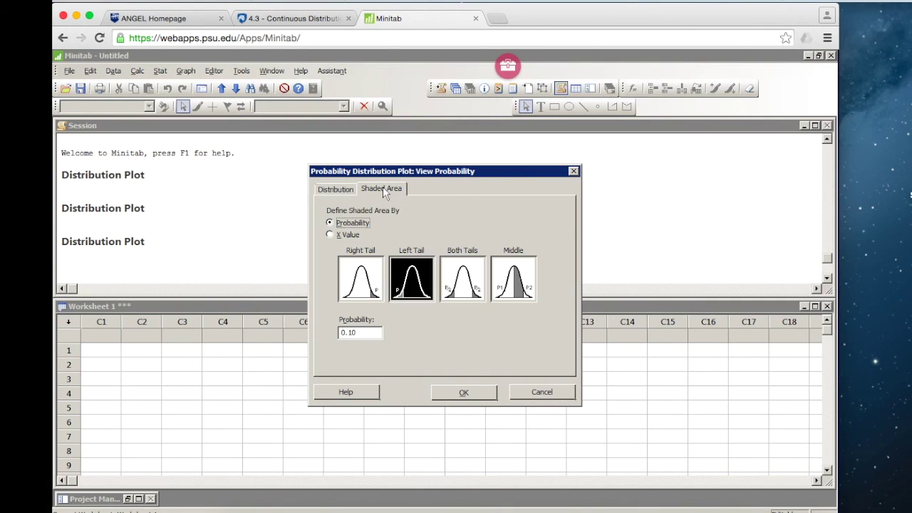
left_click(349, 235)
left_click(504, 282)
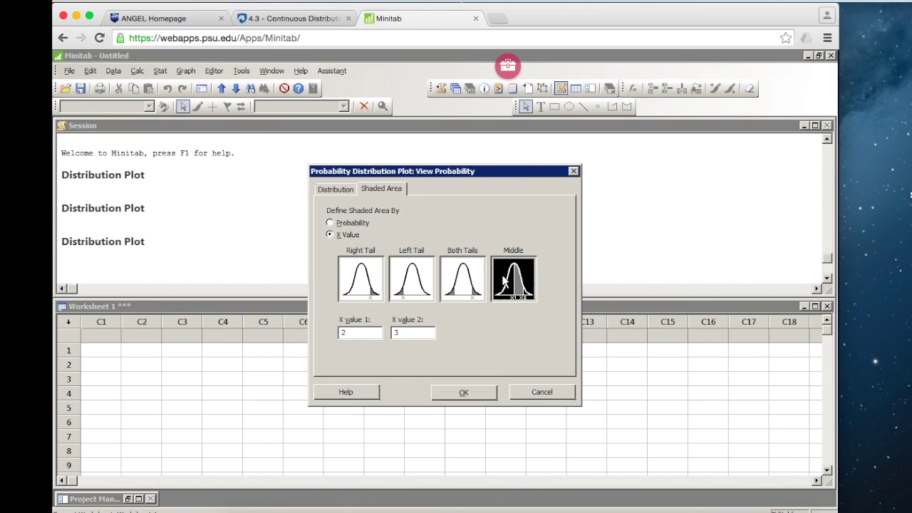
key("Tab")
type("60")
key("Tab")
type("90")
left_click(462, 393)
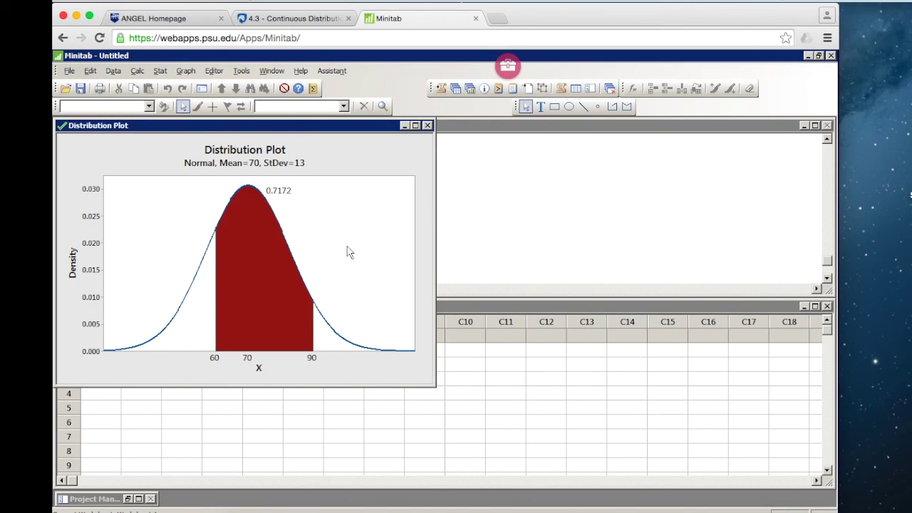
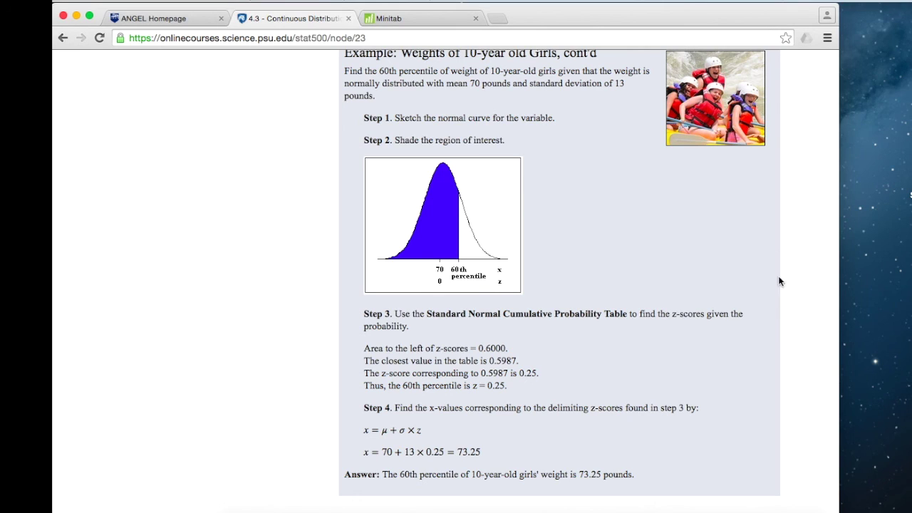
- Switch from the lesson page back to Minitab and close the plot shaded between 60 and 90 without saving it
left_click(407, 19)
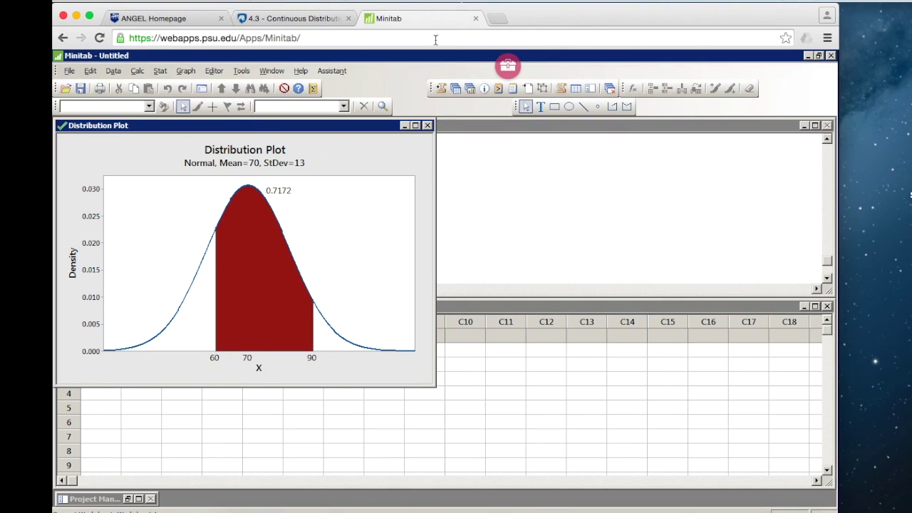
left_click(427, 125)
left_click(489, 317)
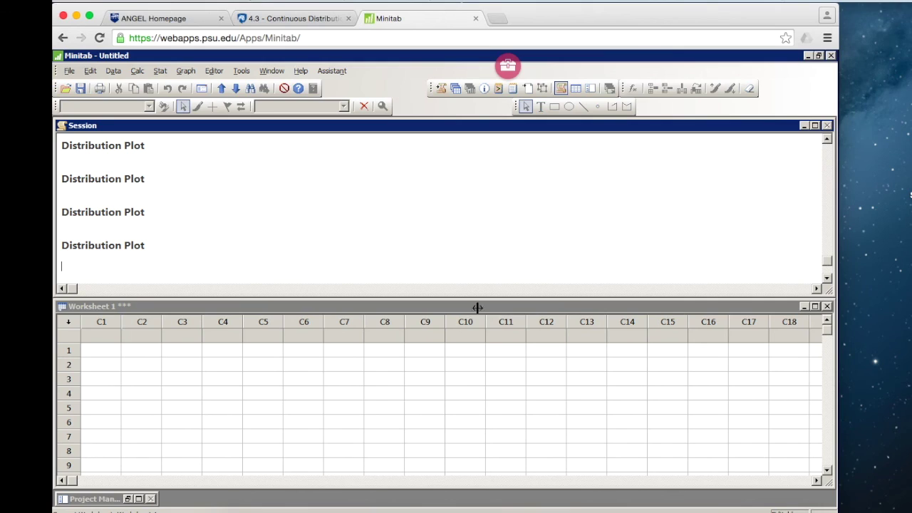
- Create a View Probability plot of the normal distribution with mean 70 and standard deviation 13, shading the left tail by a probability of 0.60
left_click(185, 71)
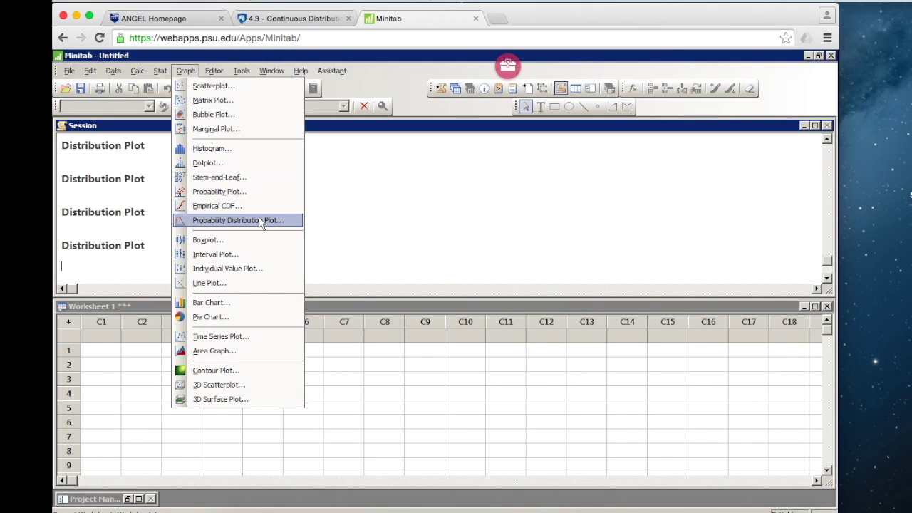
left_click(261, 221)
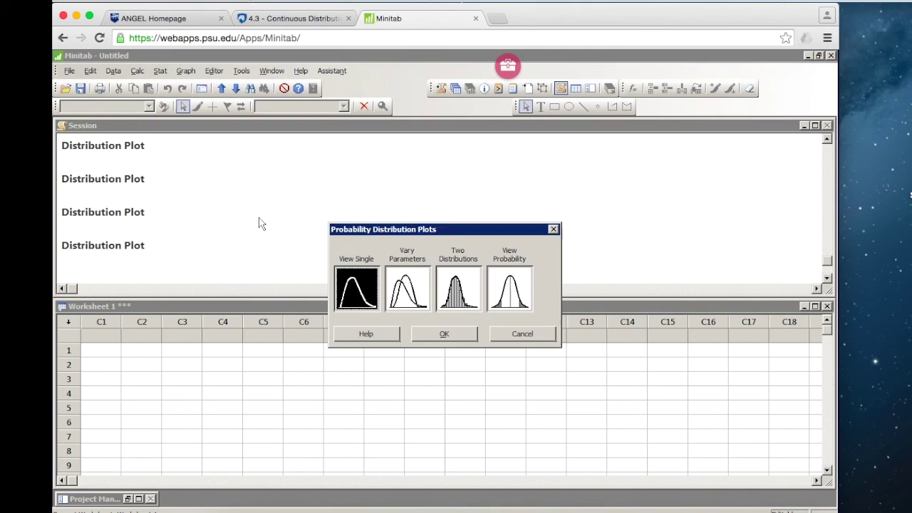
left_click(527, 289)
left_click(445, 334)
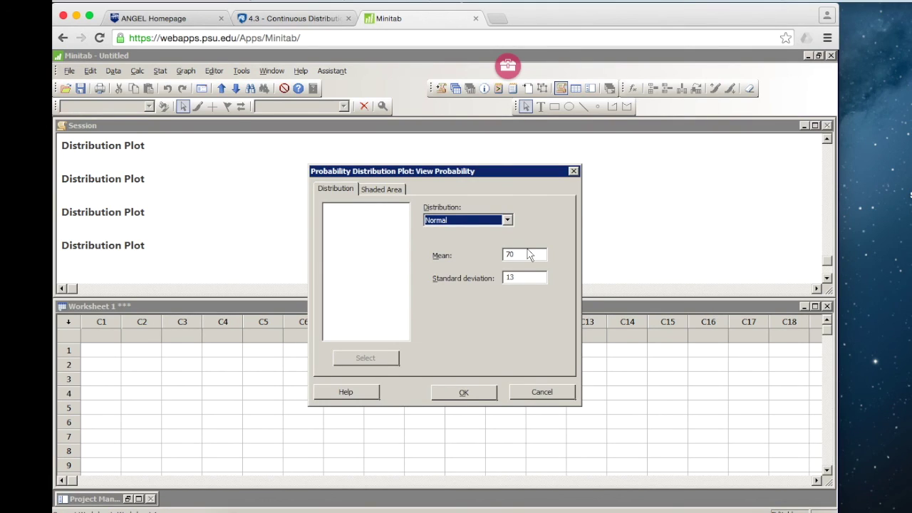
left_click(378, 190)
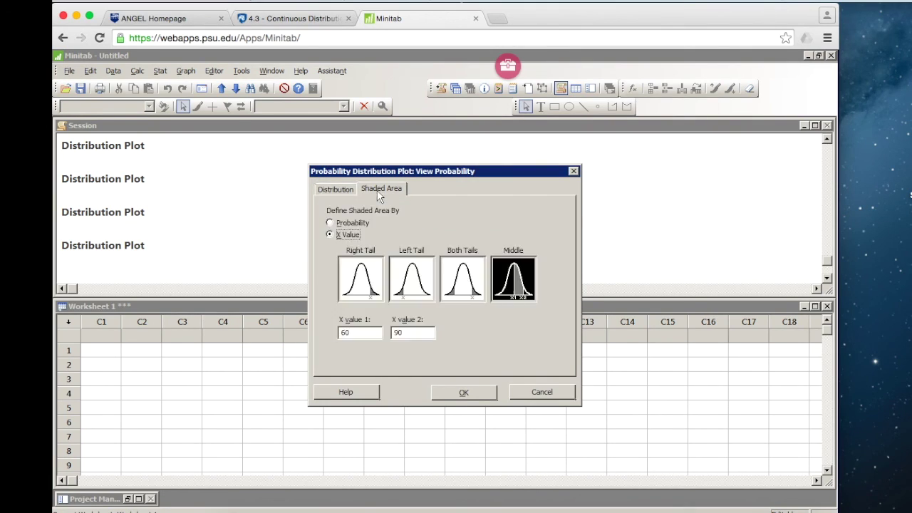
left_click(363, 223)
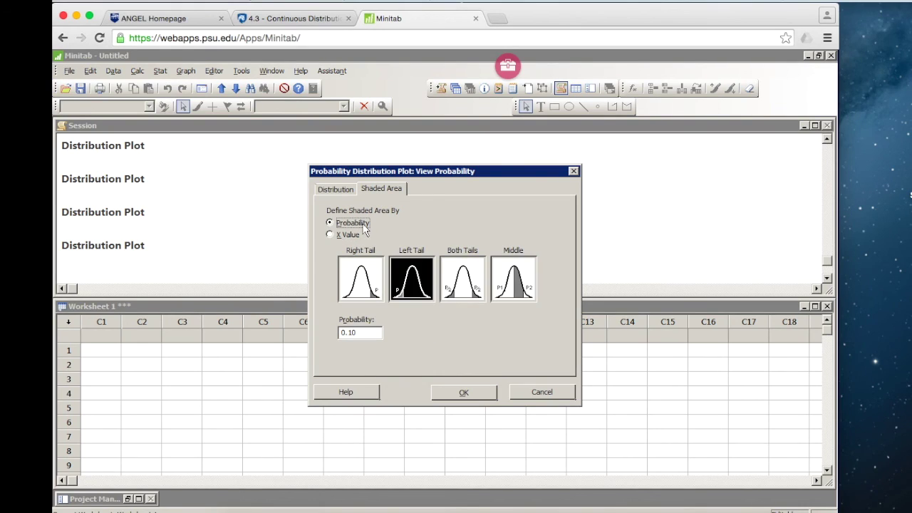
left_click(371, 333)
key("BackSpace")
key("BackSpace")
type("60")
left_click(464, 393)
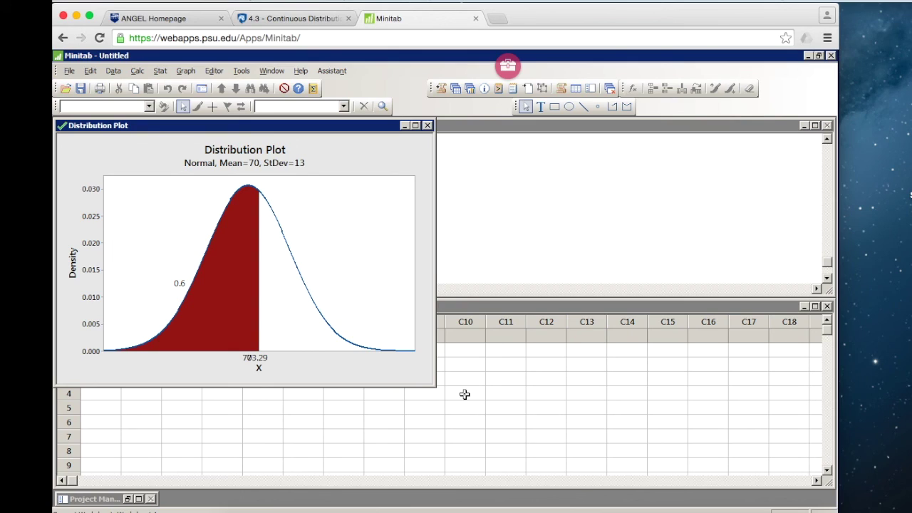
- Open the overlapping percentile label below the plot's X axis to read its value, and close it without changing anything
left_click(277, 360)
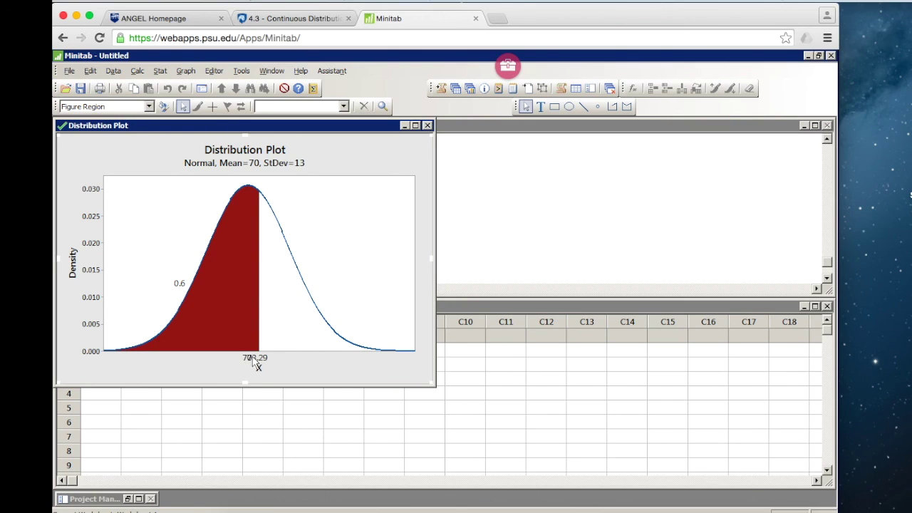
double_click(253, 360)
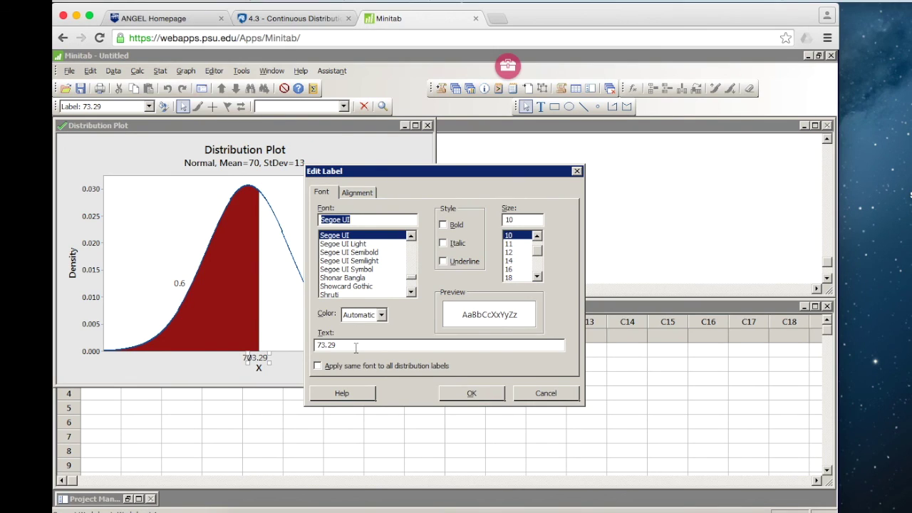
left_click(471, 393)
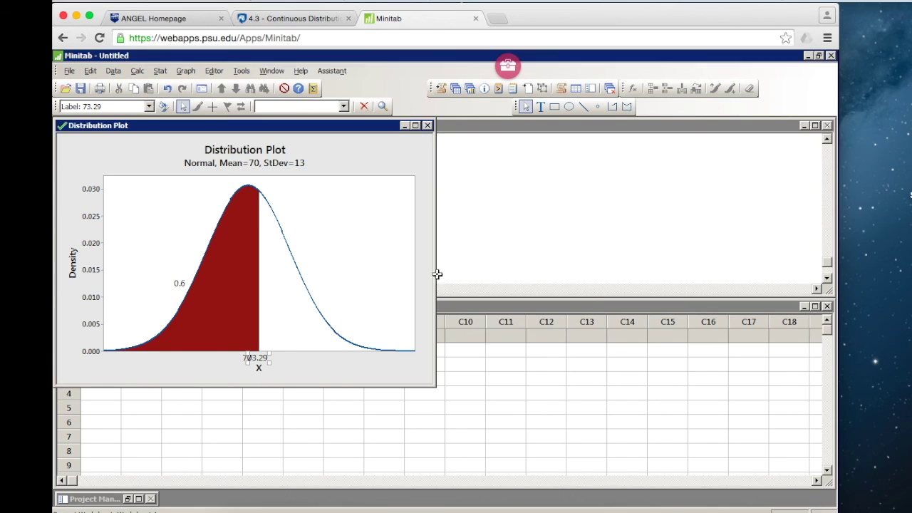
- Switch to the STAT 500 lesson page and go to II.2 - Finding Normal Distribution Probabilities with Minitab under Software - Working with Distributions in Minitab
left_click(298, 20)
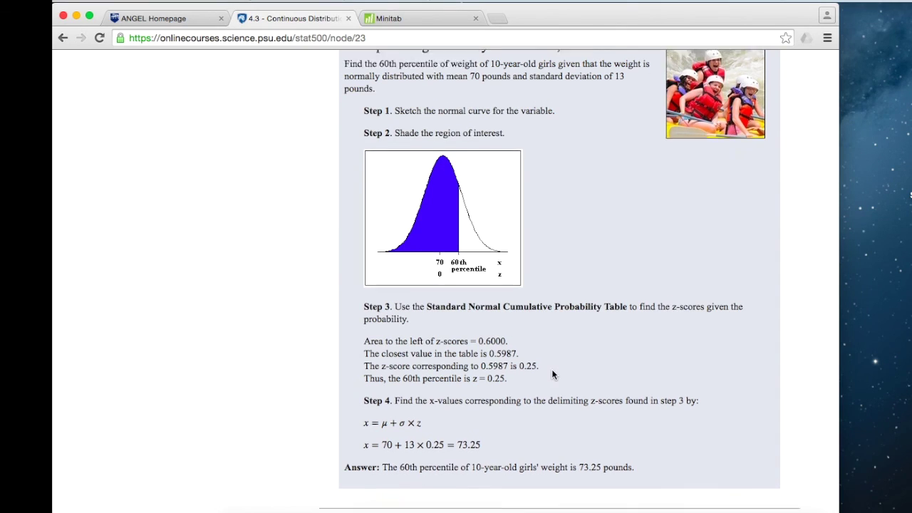
scroll(552, 369, "down", 3)
scroll(707, 332, "up", 20)
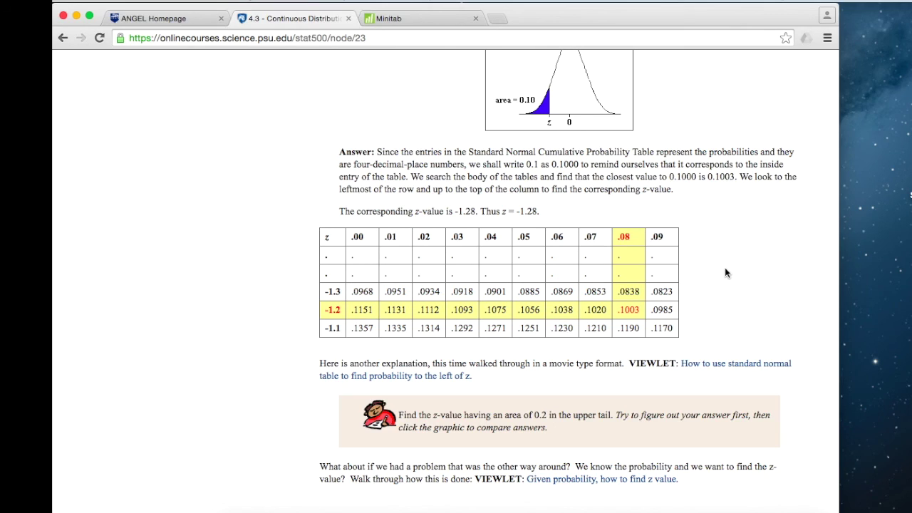
scroll(725, 268, "up", 20)
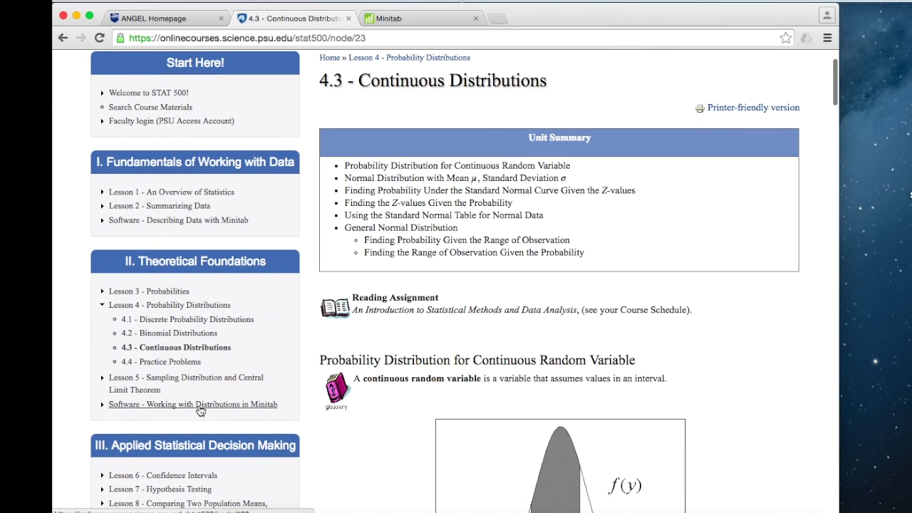
left_click(201, 409)
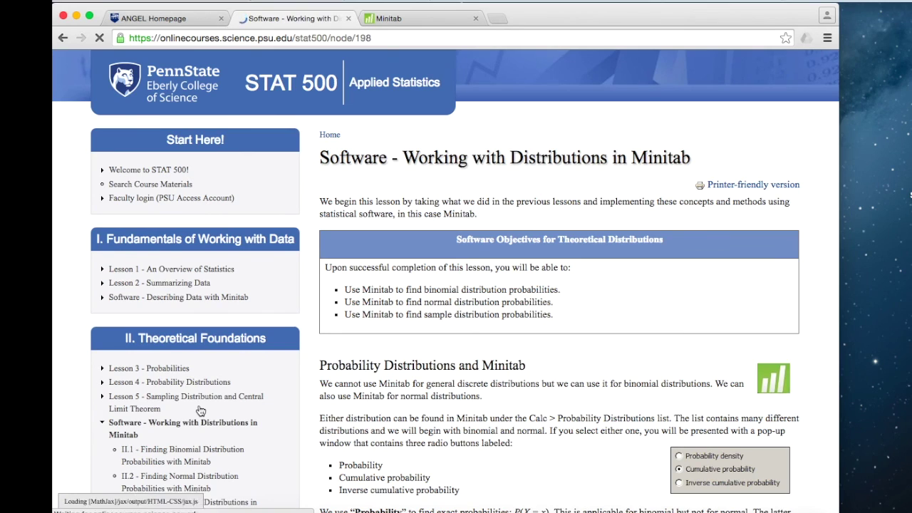
scroll(198, 406, "down", 2)
left_click(184, 392)
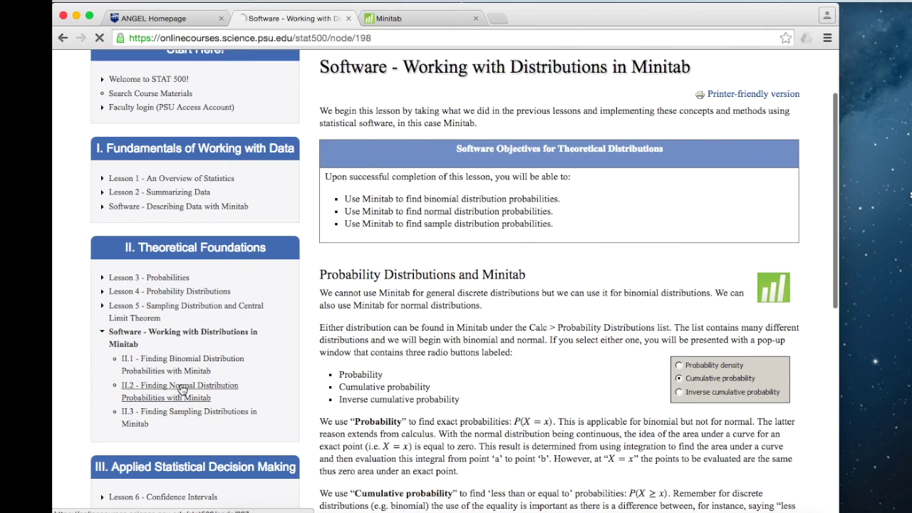